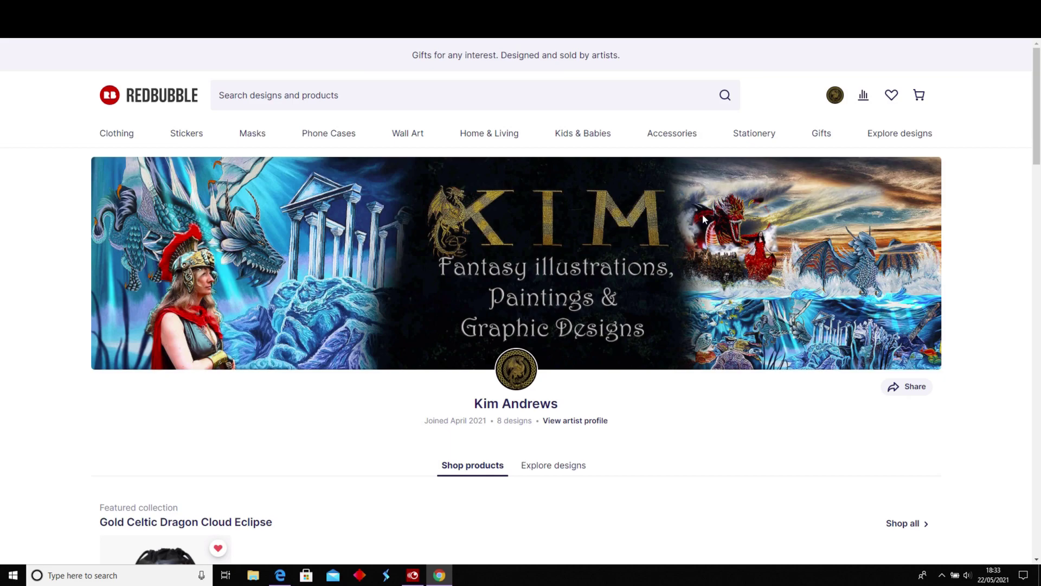
{"action": "scroll", "coordinate": [699, 172], "scroll_direction": "down", "scroll_amount": 2}
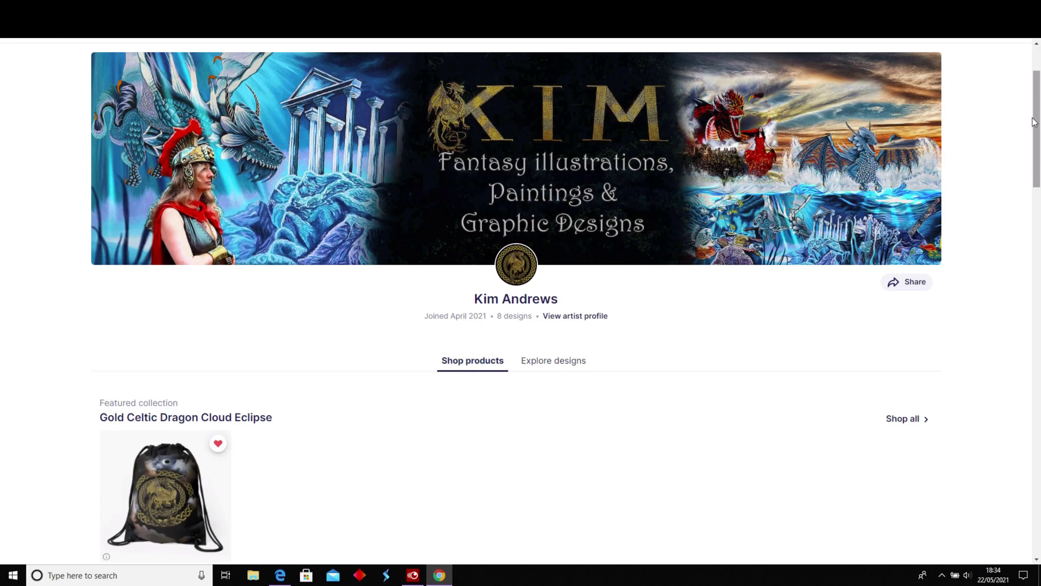
{"action": "left_click_drag", "start_coordinate": [1037, 126], "coordinate": [1037, 198]}
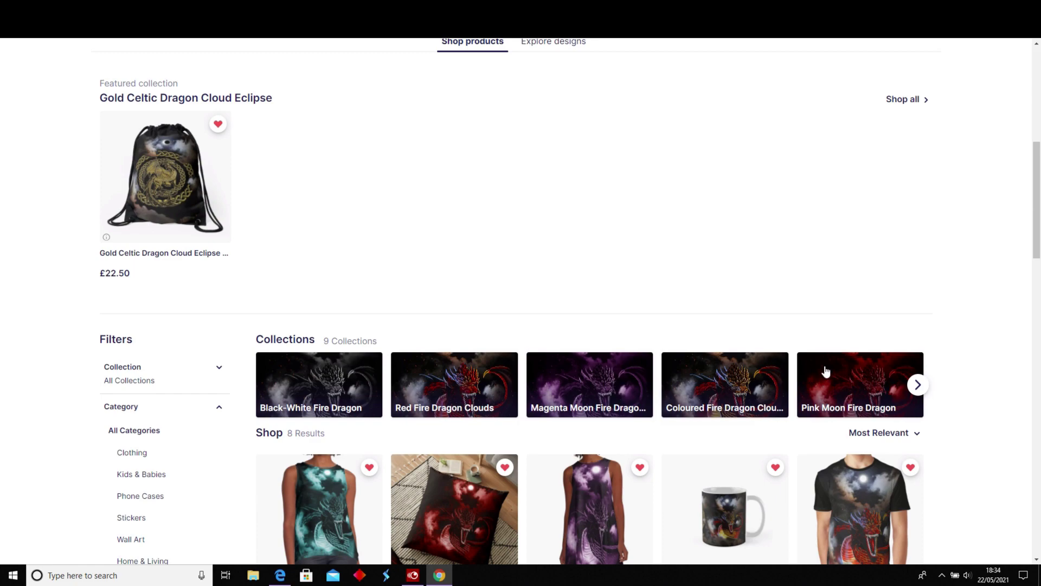
{"action": "left_click_drag", "start_coordinate": [1036, 190], "coordinate": [1039, 246]}
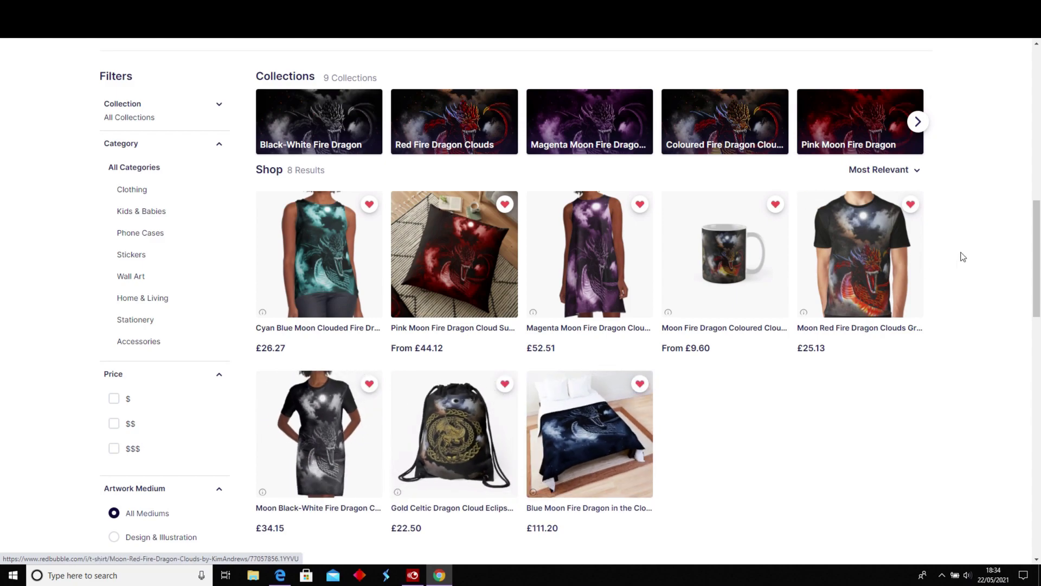
{"action": "scroll", "coordinate": [1035, 251], "scroll_direction": "down", "scroll_amount": 1}
{"action": "scroll", "coordinate": [1037, 247], "scroll_direction": "up", "scroll_amount": 2}
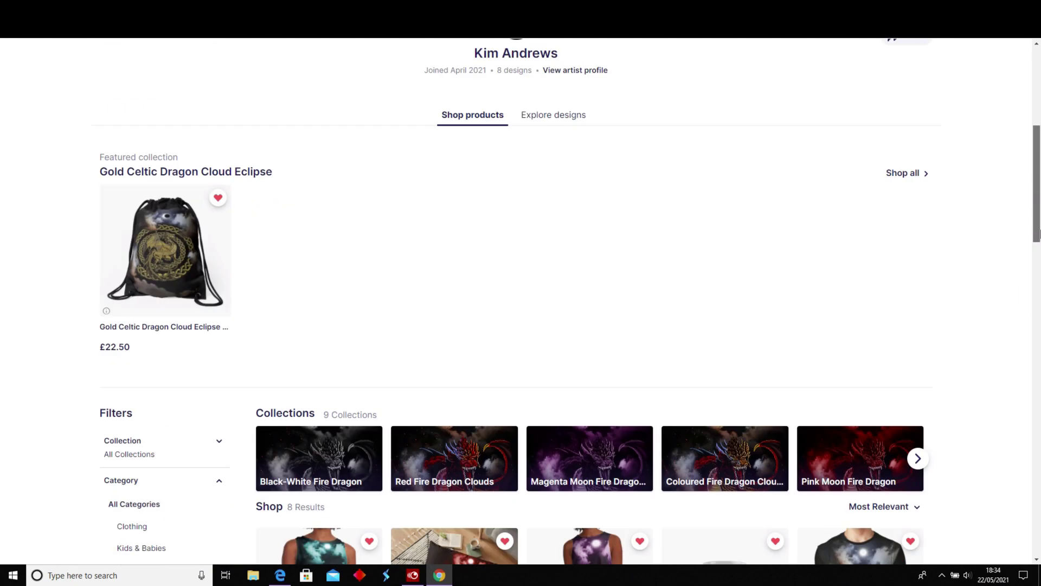
{"action": "left_click_drag", "start_coordinate": [1037, 301], "coordinate": [1025, 109]}
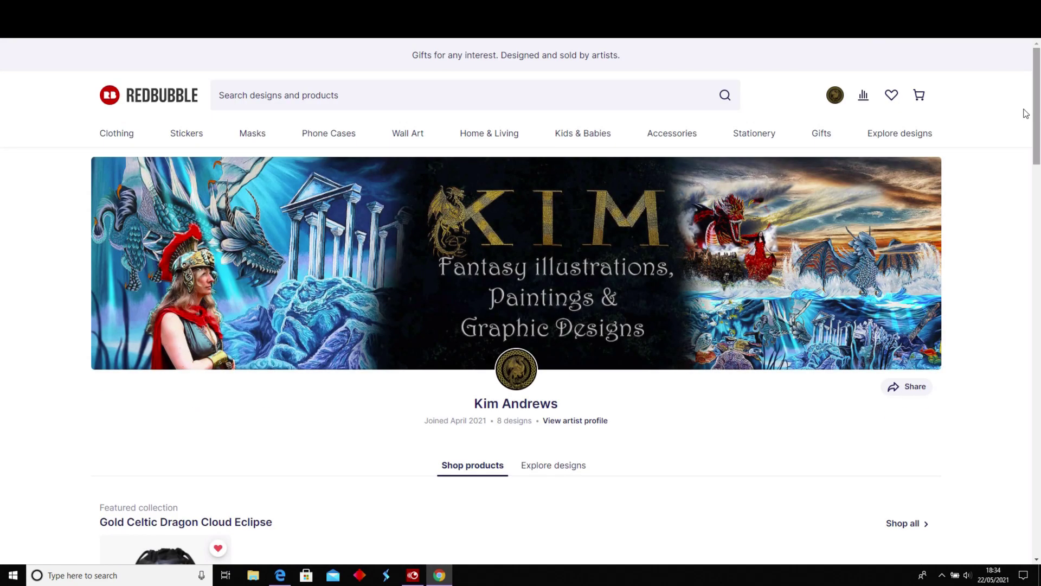
Step: Start a new work and upload the Gold Celtic Dragon Experiment 3 Black White Duvet Size image
{"action": "left_click", "coordinate": [835, 95]}
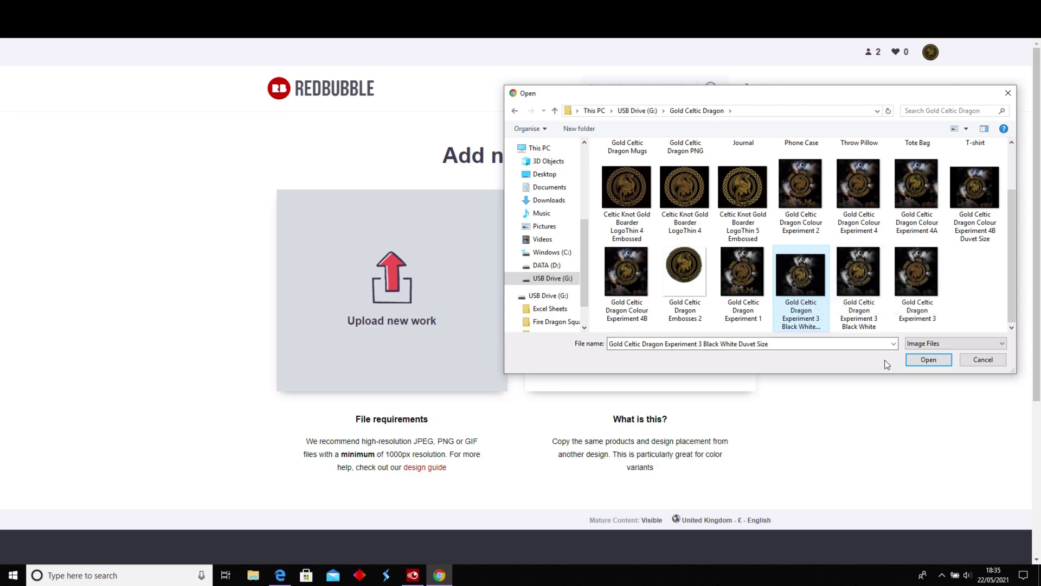
{"action": "left_click", "coordinate": [917, 363]}
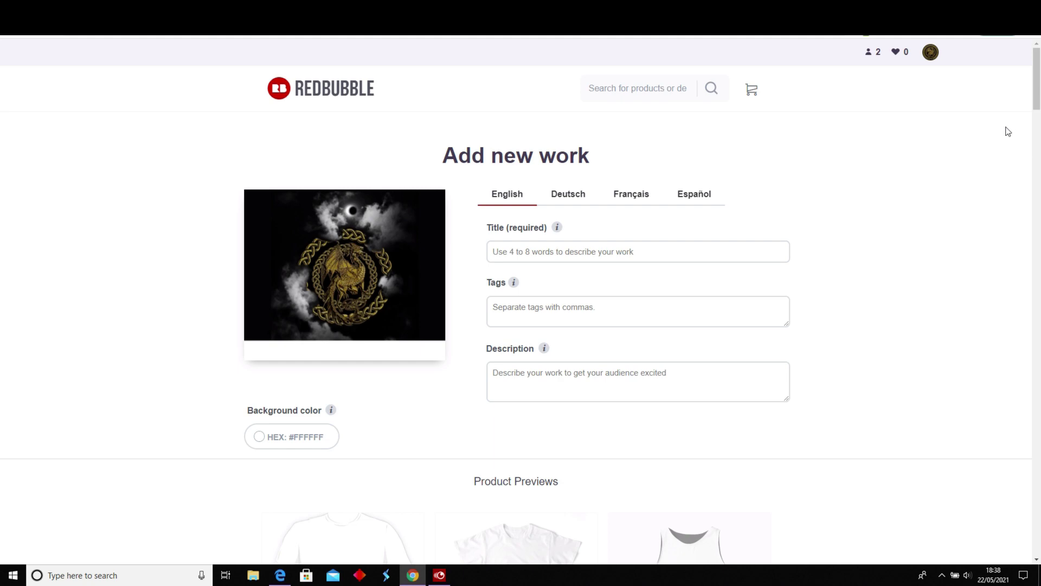
Step: Enter 'Gold Celtic Dragon' as the work's title and switch to File Explorer
{"action": "left_click", "coordinate": [518, 252]}
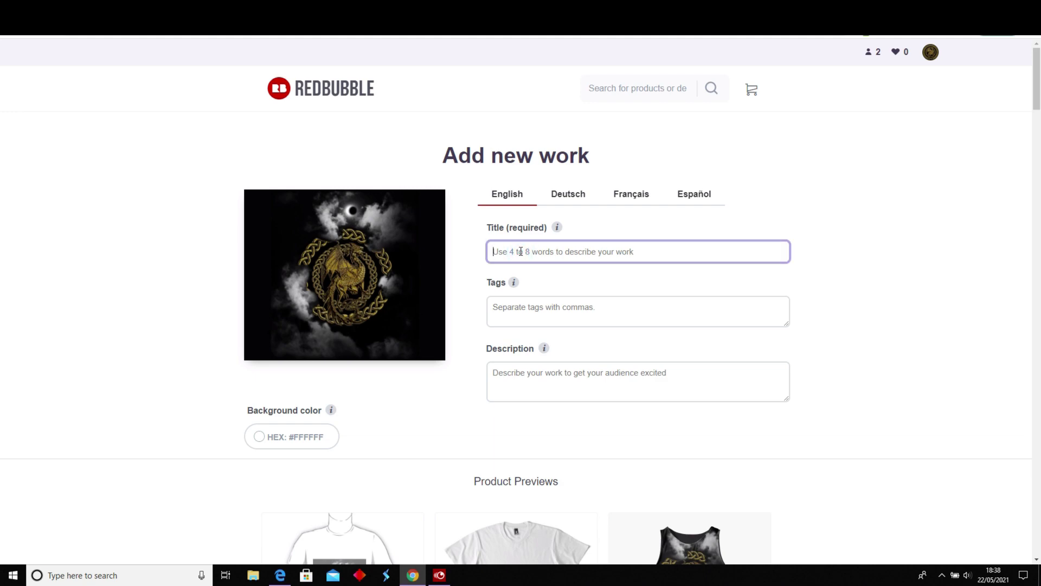
{"action": "type", "text": "Gold Celtic Dragon"}
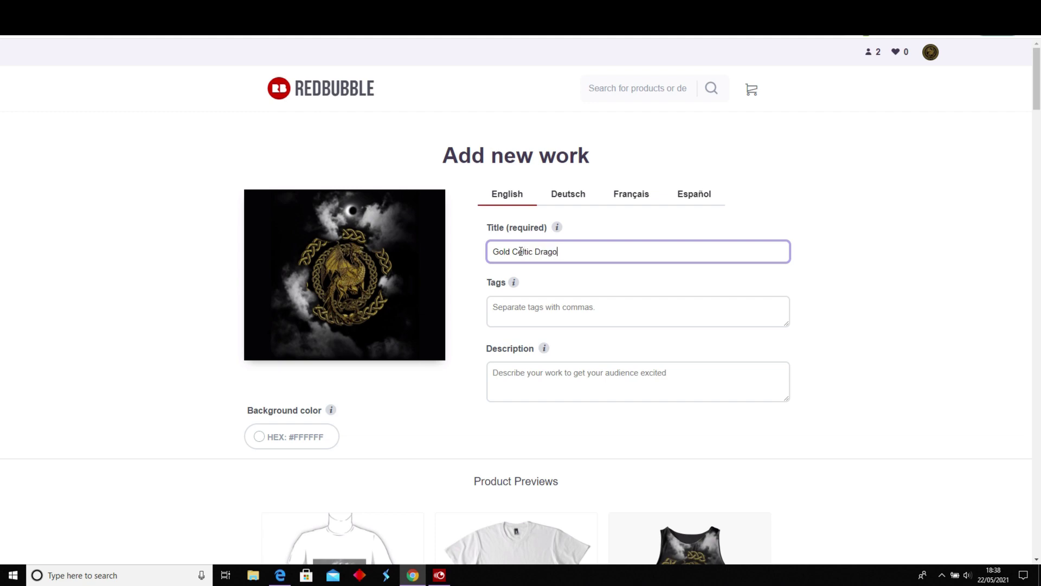
{"action": "left_click", "coordinate": [259, 576]}
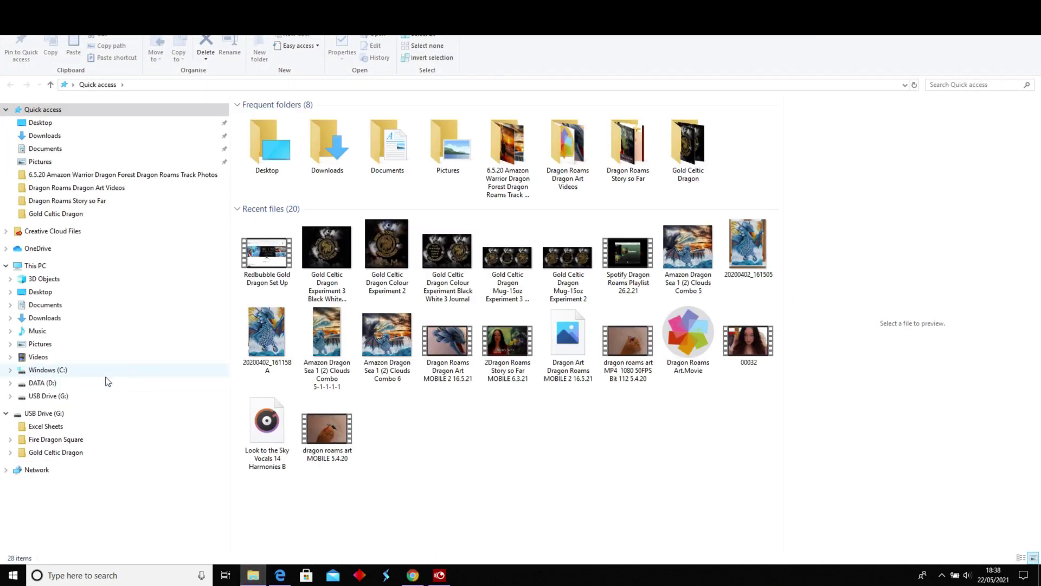
Step: Open the USB Drive (G:) Gold Celtic Dragon folder, then complete the title 'Gold Celtic Dragon Moon Eclipse in the Clouds'
{"action": "left_click", "coordinate": [56, 452]}
{"action": "key", "text": "alt+Tab"}
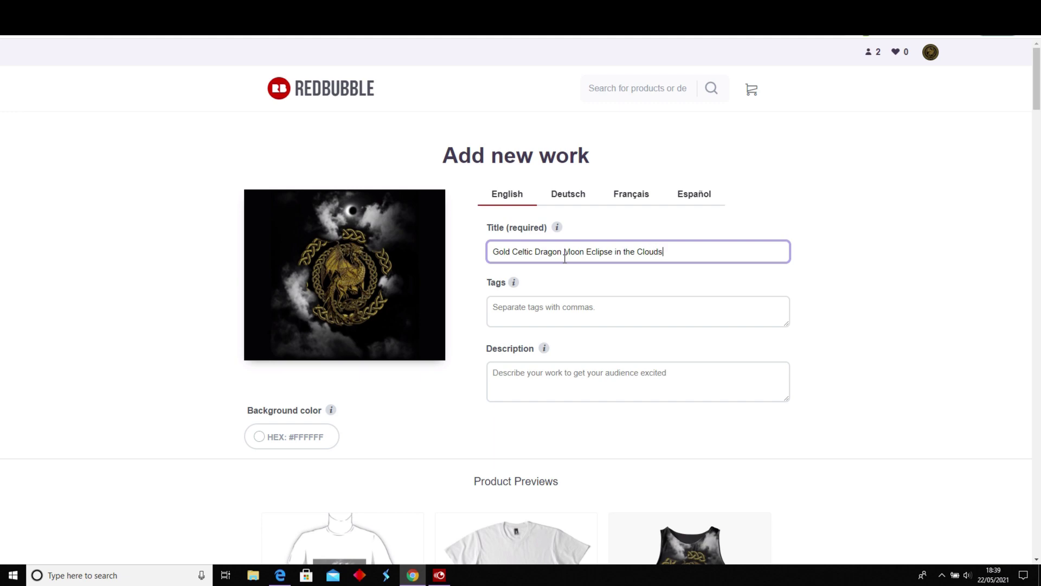
Step: Enable the design on Stickers & Magnets, Mini Skirts, Bath Mats and Masks
{"action": "left_click", "coordinate": [543, 305]}
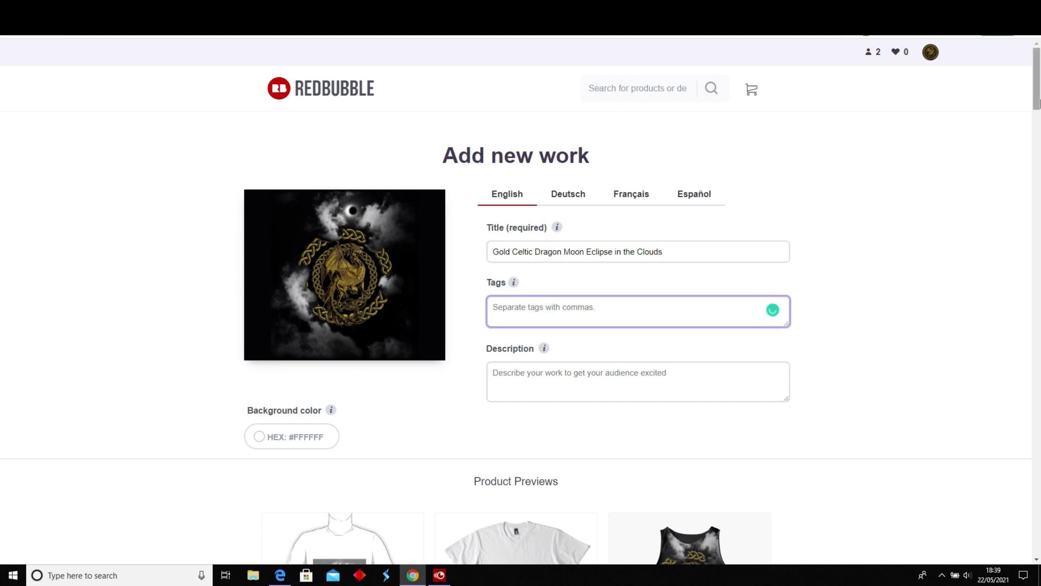
{"action": "left_click_drag", "start_coordinate": [1037, 103], "coordinate": [1037, 191]}
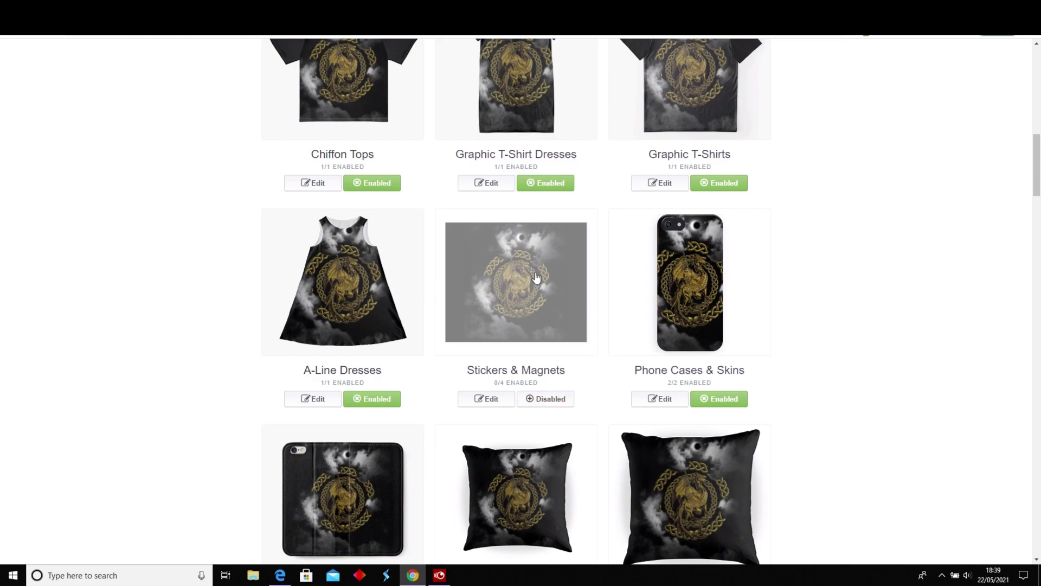
{"action": "left_click", "coordinate": [556, 400]}
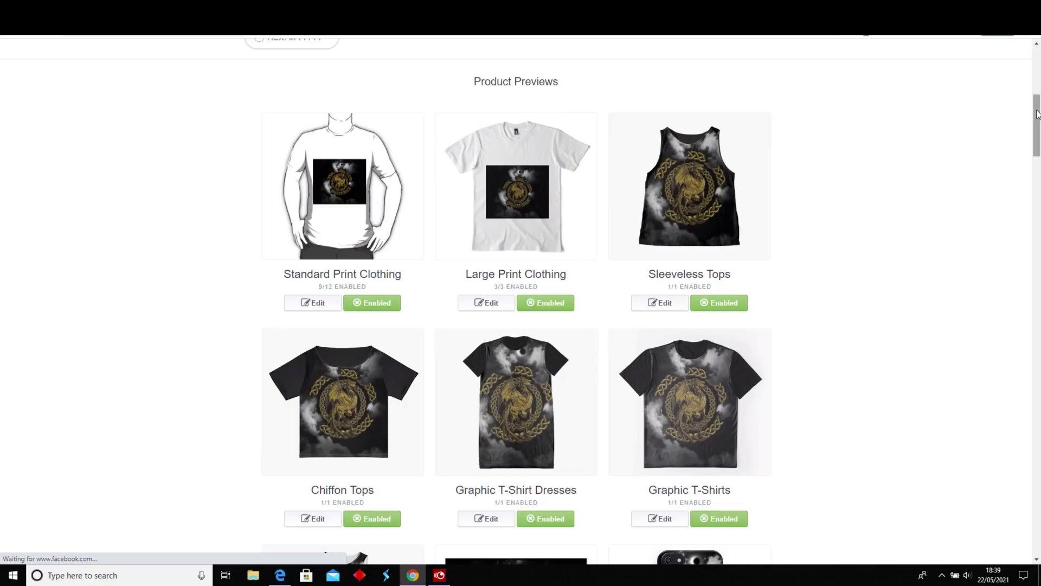
{"action": "scroll", "coordinate": [1037, 115], "scroll_direction": "down", "scroll_amount": 1}
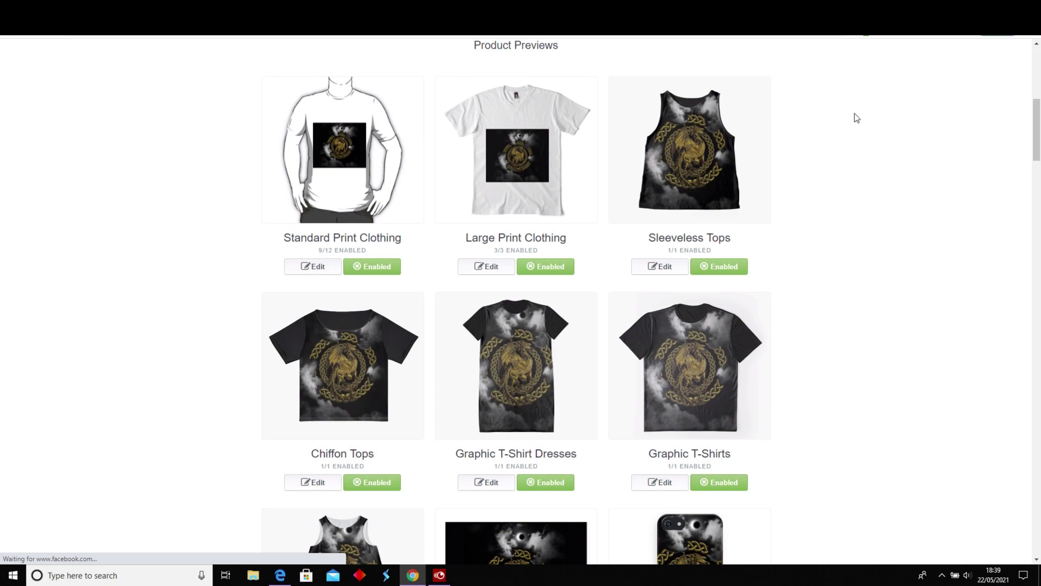
{"action": "left_click_drag", "start_coordinate": [1038, 135], "coordinate": [1040, 254]}
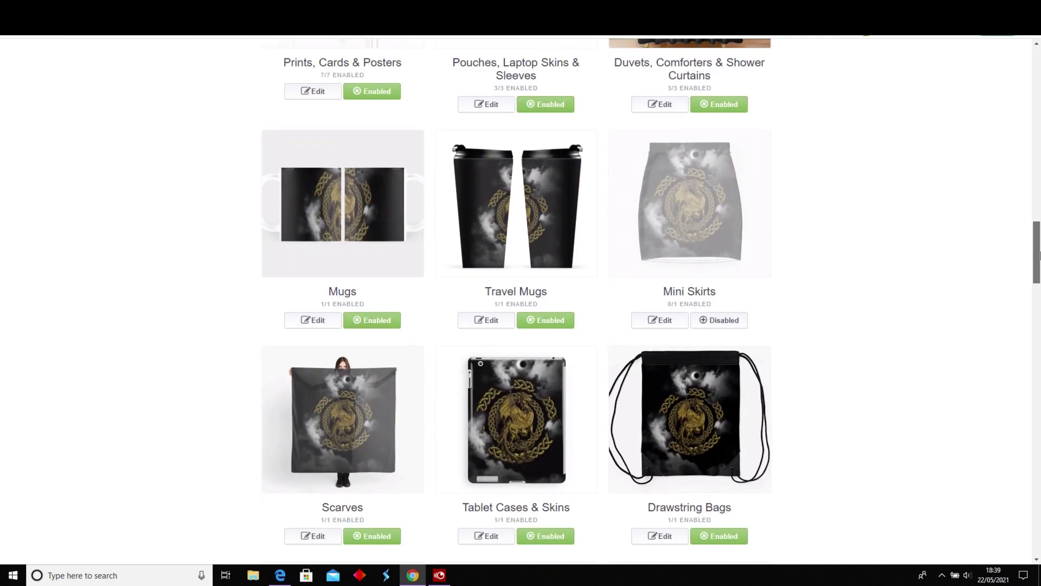
{"action": "left_click", "coordinate": [723, 320]}
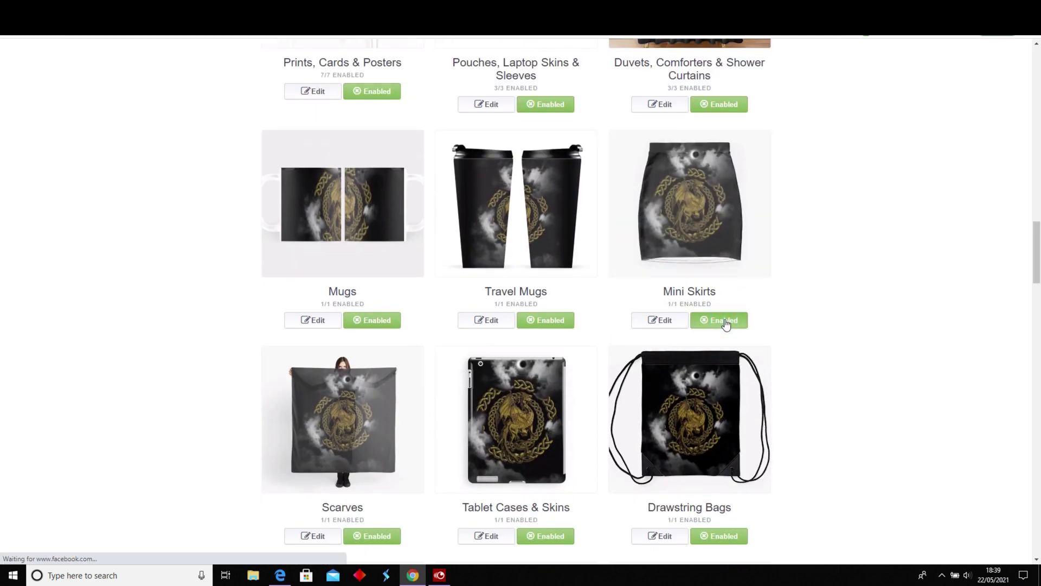
{"action": "left_click_drag", "start_coordinate": [1039, 240], "coordinate": [1040, 342]}
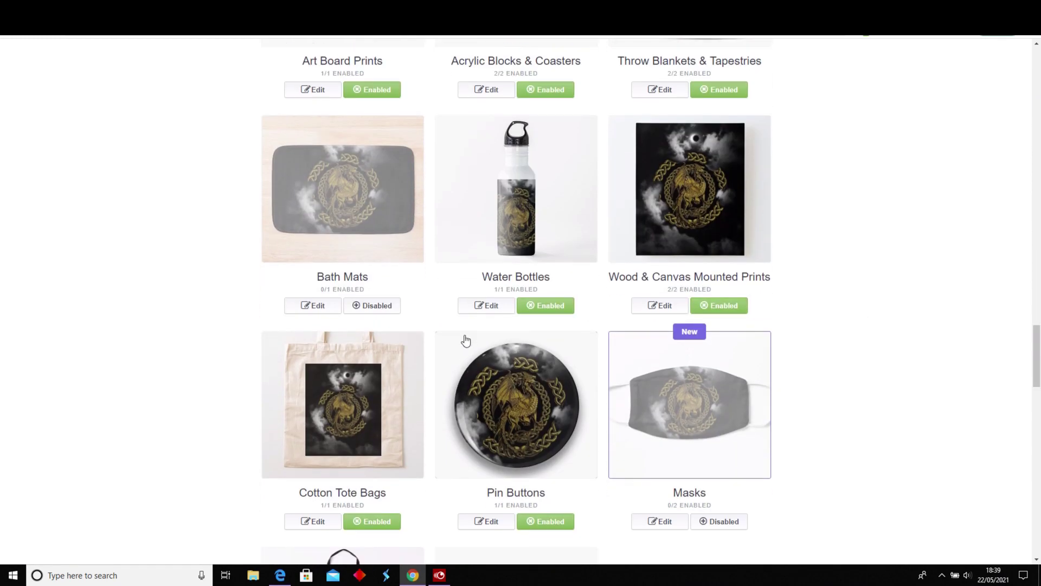
{"action": "left_click", "coordinate": [393, 309]}
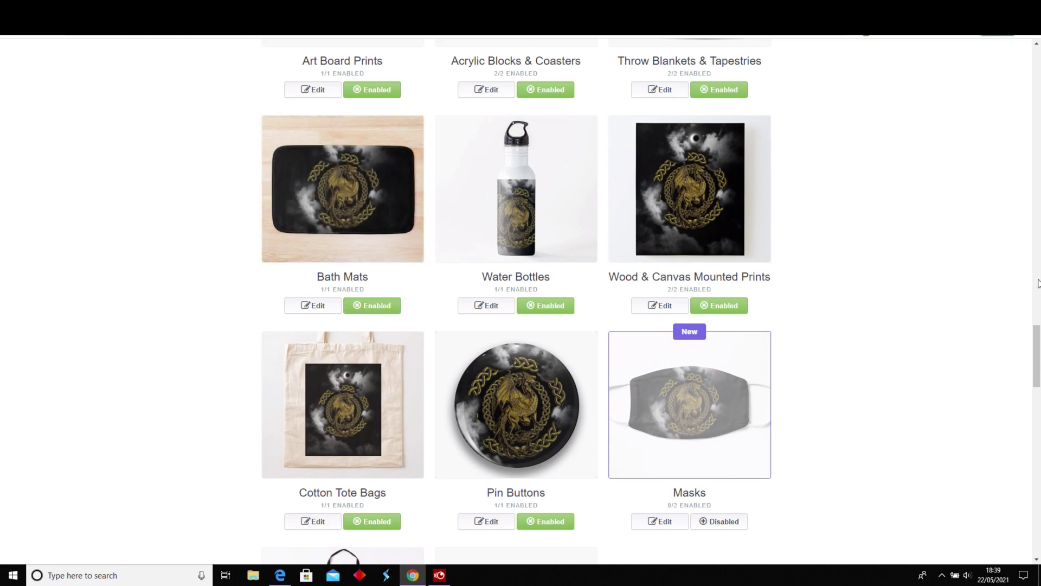
{"action": "left_click_drag", "start_coordinate": [1036, 324], "coordinate": [1038, 421]}
{"action": "left_click", "coordinate": [721, 287]}
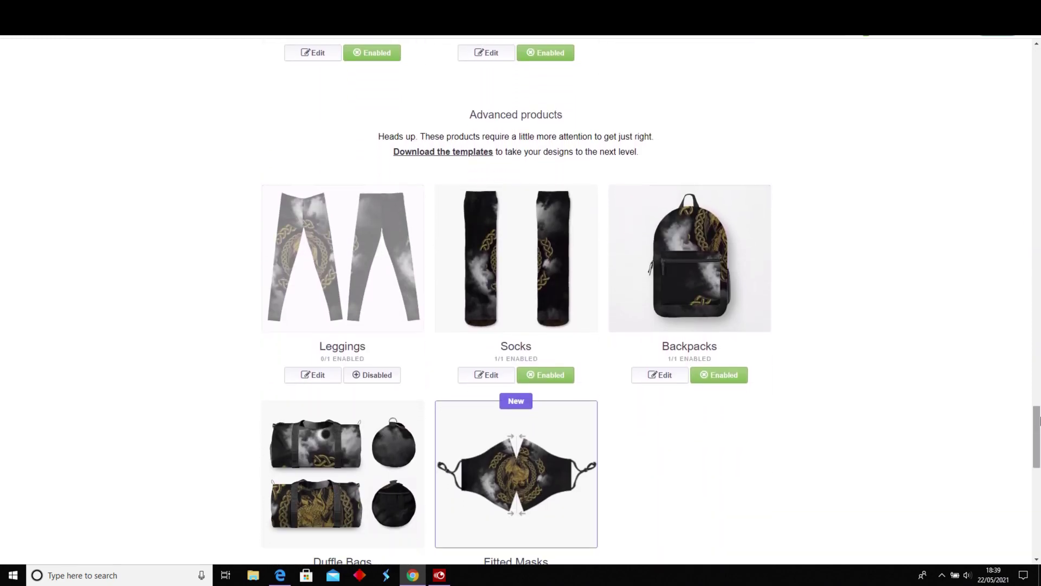
Step: Disable the design on Backpacks, Socks, Duffle Bags and Fitted Masks
{"action": "left_click", "coordinate": [741, 377]}
{"action": "left_click", "coordinate": [562, 378]}
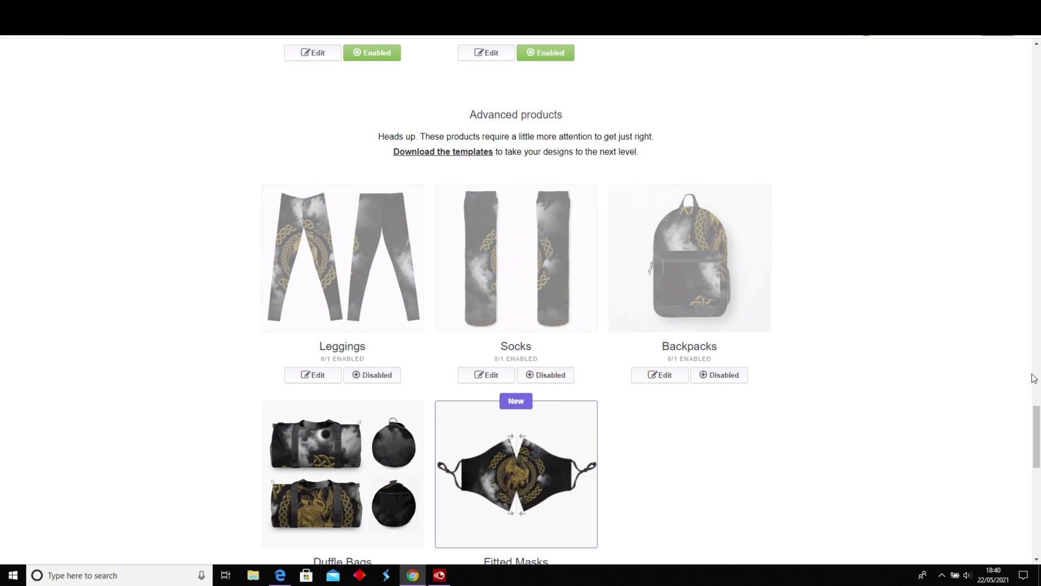
{"action": "left_click_drag", "start_coordinate": [1036, 408], "coordinate": [1036, 431]}
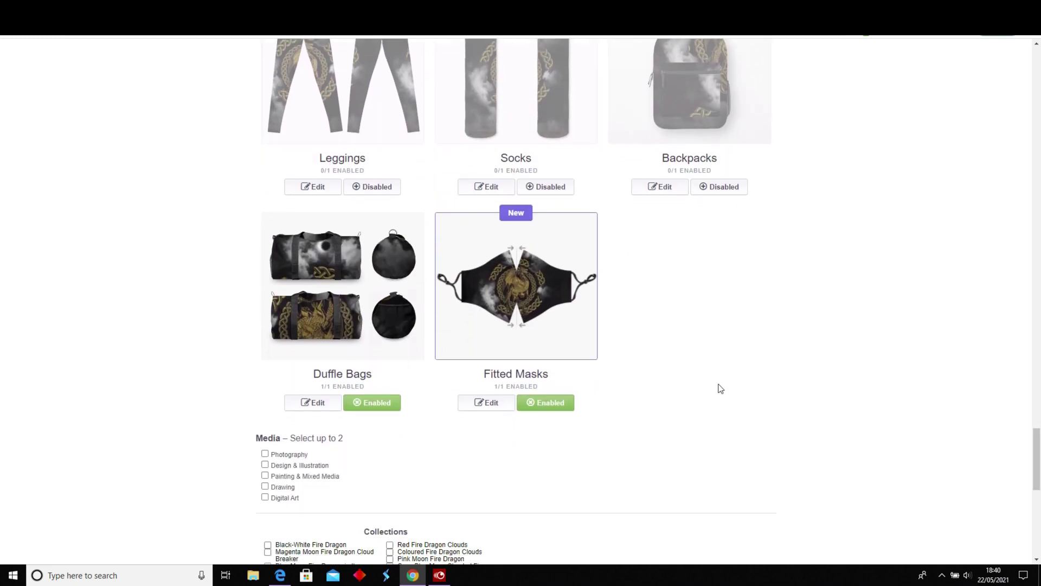
{"action": "left_click", "coordinate": [385, 404]}
{"action": "left_click", "coordinate": [532, 411]}
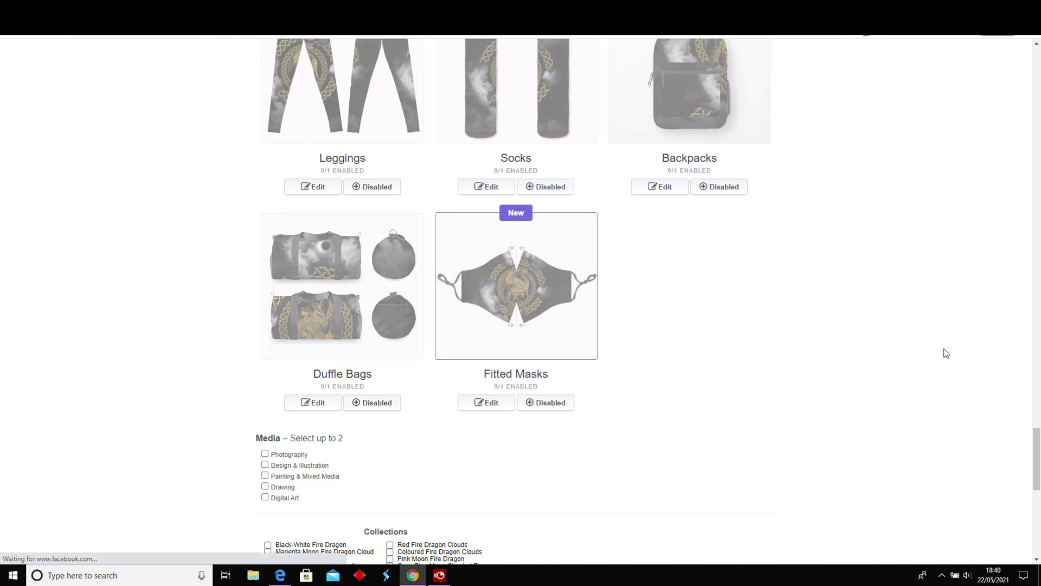
{"action": "scroll", "coordinate": [596, 253], "scroll_direction": "down", "scroll_amount": 4}
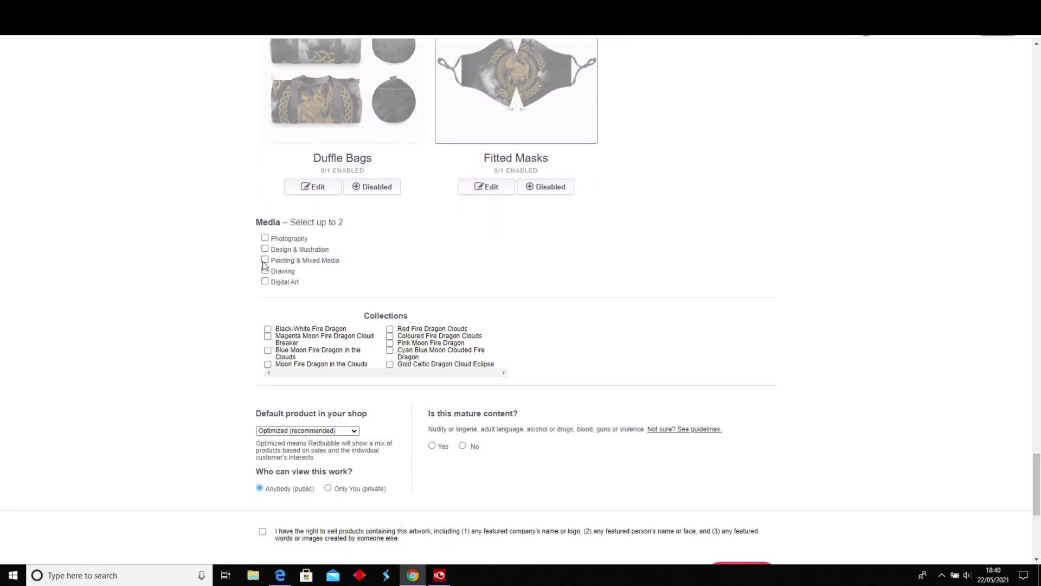
Step: Tick Painting & Mixed Media and Digital Art as media, and answer No to mature content
{"action": "left_click", "coordinate": [265, 260]}
{"action": "left_click", "coordinate": [265, 282]}
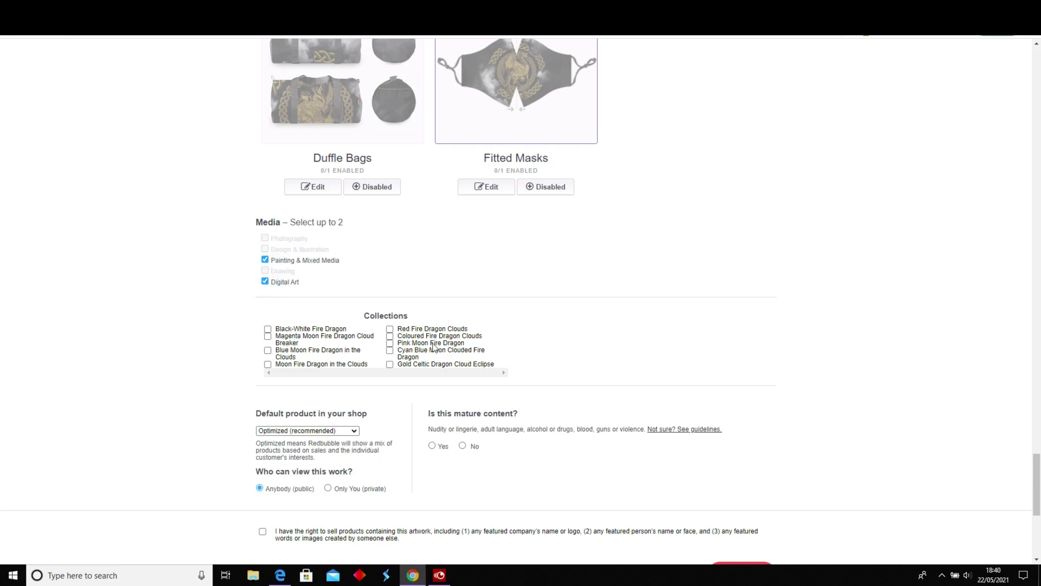
{"action": "scroll", "coordinate": [461, 317], "scroll_direction": "down", "scroll_amount": 2}
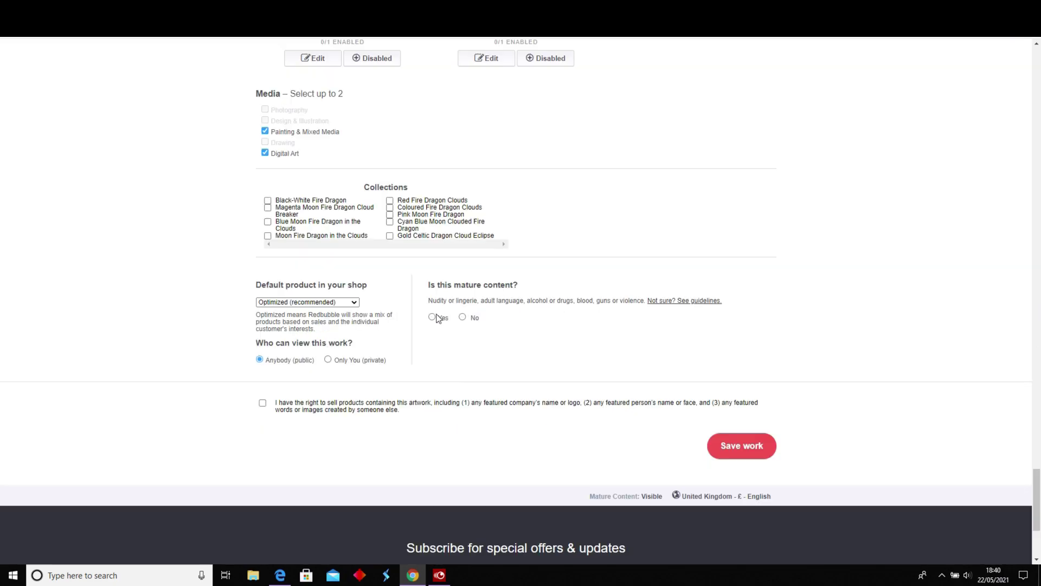
{"action": "left_click", "coordinate": [463, 317]}
{"action": "left_click_drag", "start_coordinate": [1037, 477], "coordinate": [1039, 115]}
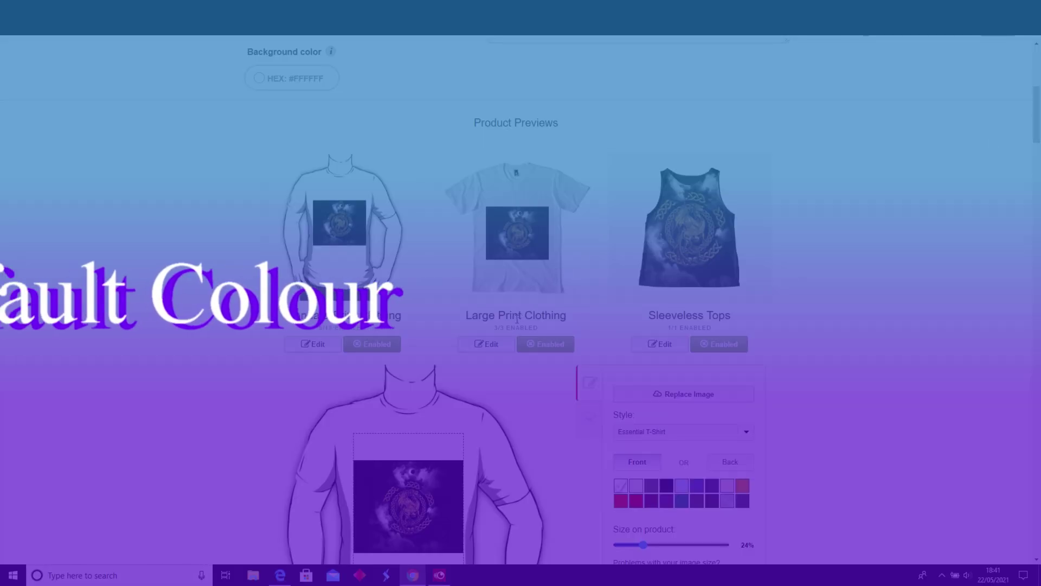
Step: Choose Black as the Large Print Clothing Premium T-Shirt default colour and apply the changes
{"action": "left_click", "coordinate": [501, 345]}
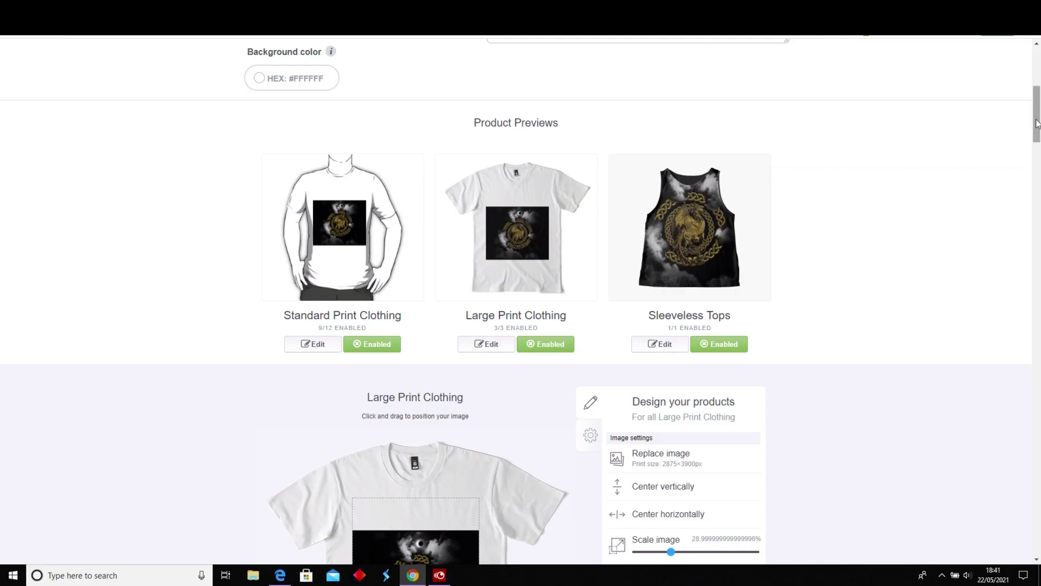
{"action": "left_click_drag", "start_coordinate": [1037, 126], "coordinate": [1039, 173]}
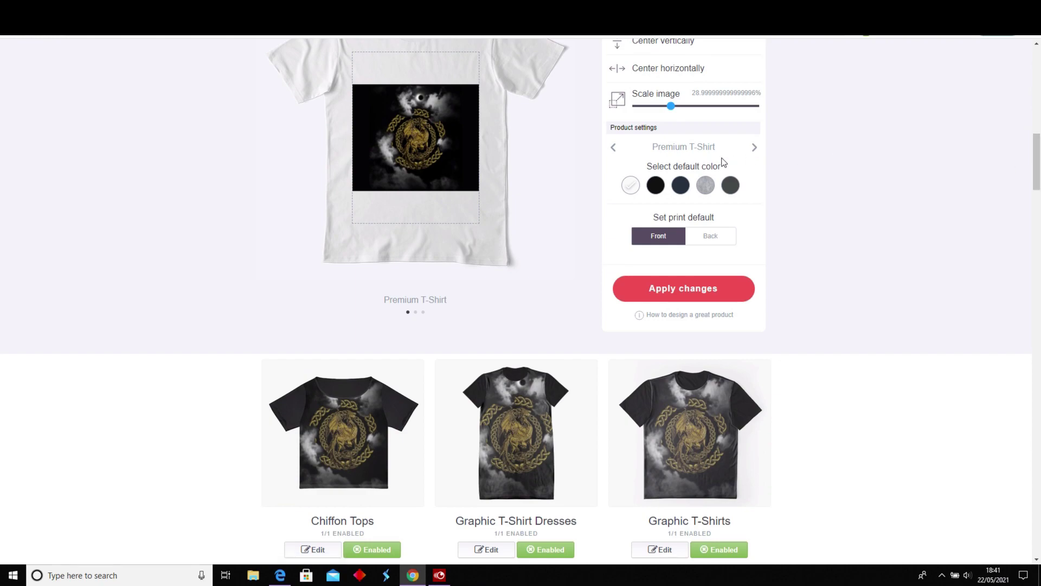
{"action": "left_click", "coordinate": [656, 186]}
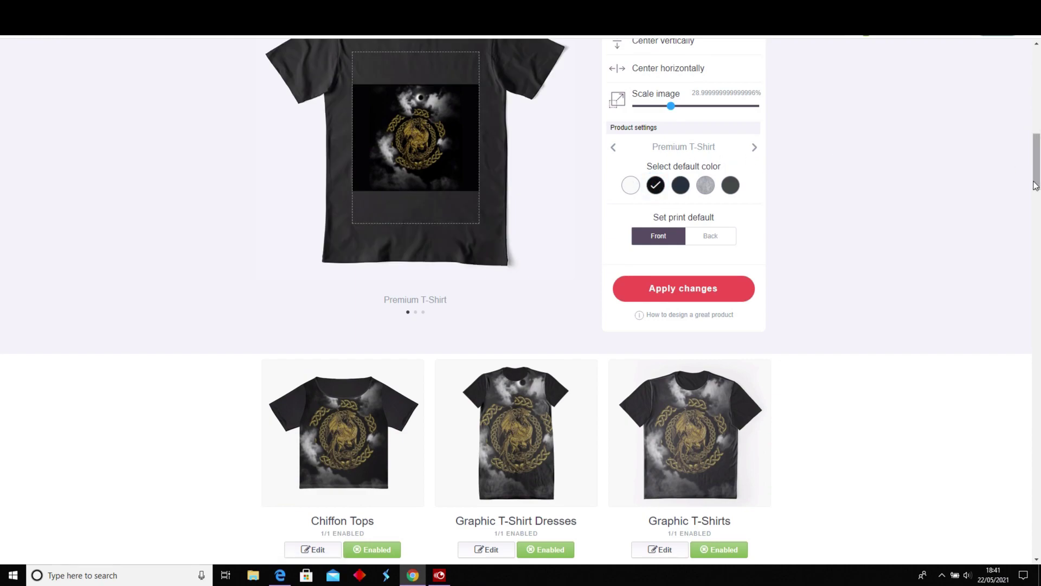
{"action": "left_click_drag", "start_coordinate": [1036, 184], "coordinate": [1037, 177]}
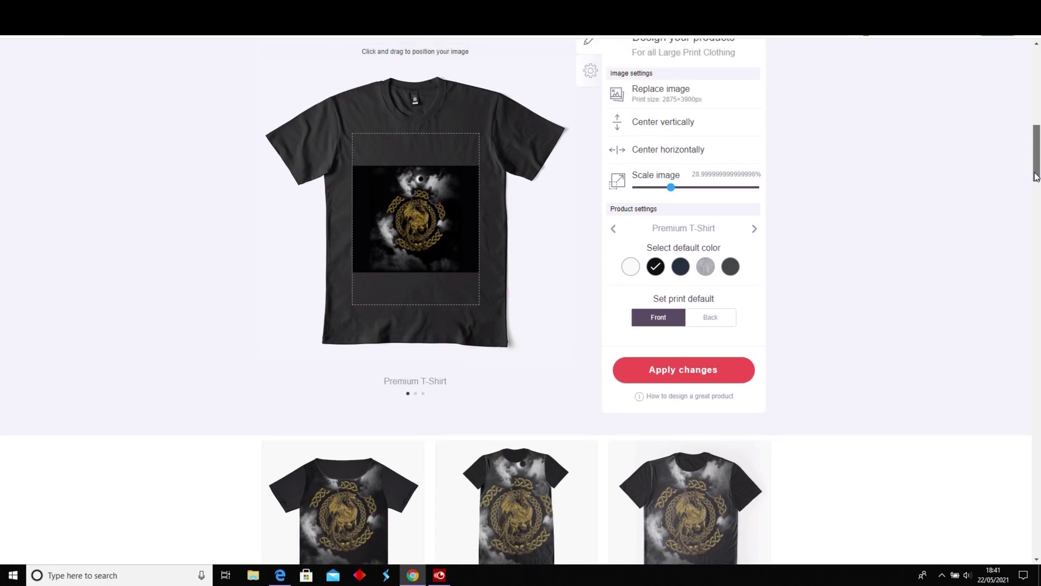
{"action": "left_click", "coordinate": [712, 374]}
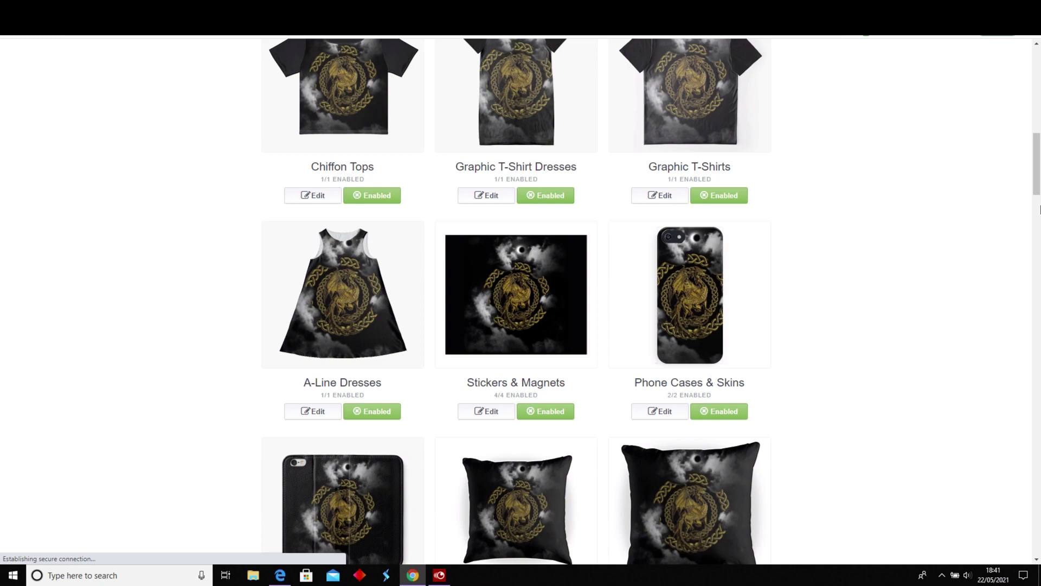
{"action": "left_click_drag", "start_coordinate": [1037, 184], "coordinate": [1039, 143]}
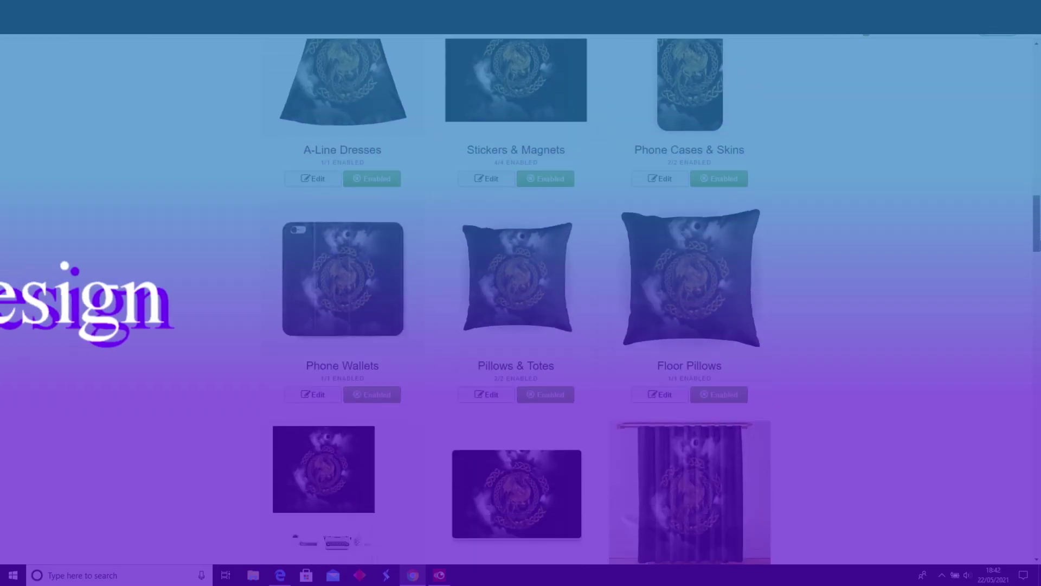
{"action": "scroll", "coordinate": [521, 301], "scroll_direction": "down", "scroll_amount": 8}
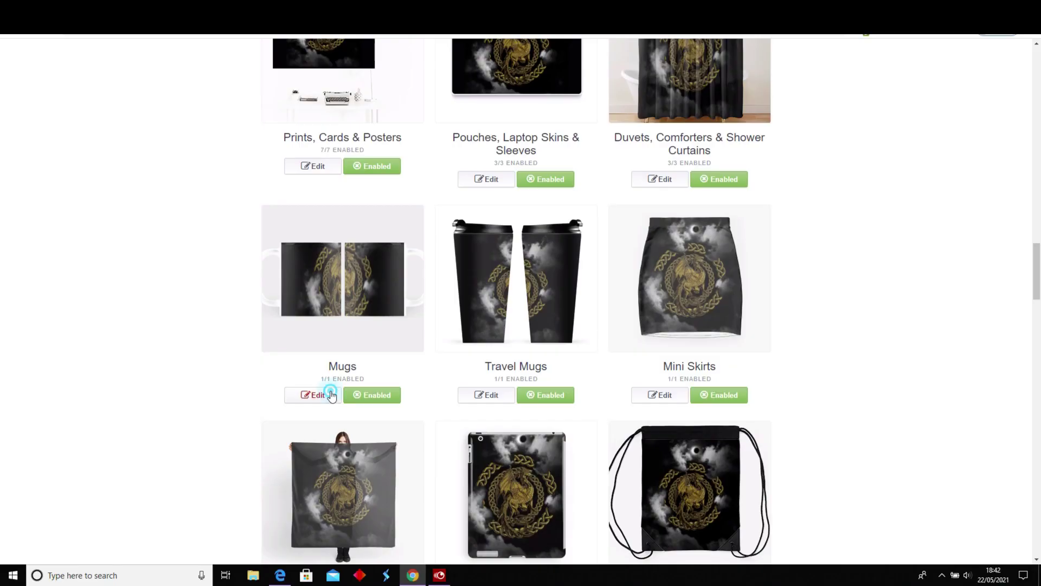
Step: Replace the Mugs artwork with the Experiment 3 Black White Dragon Roams Lyrics image from the Gold Celtic Dragon Mugs folder
{"action": "left_click", "coordinate": [330, 394]}
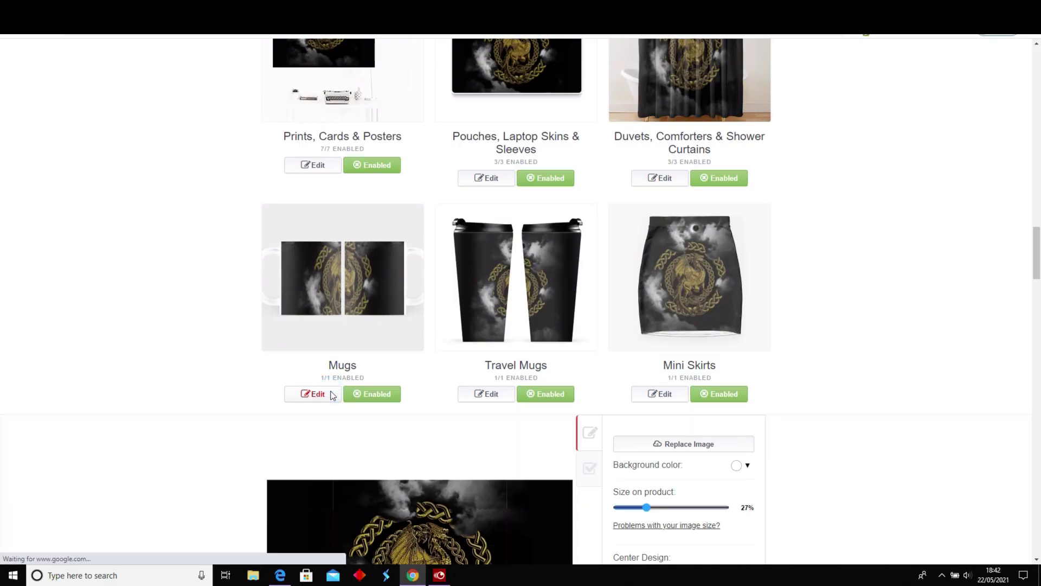
{"action": "scroll", "coordinate": [1037, 235], "scroll_direction": "down", "scroll_amount": 1}
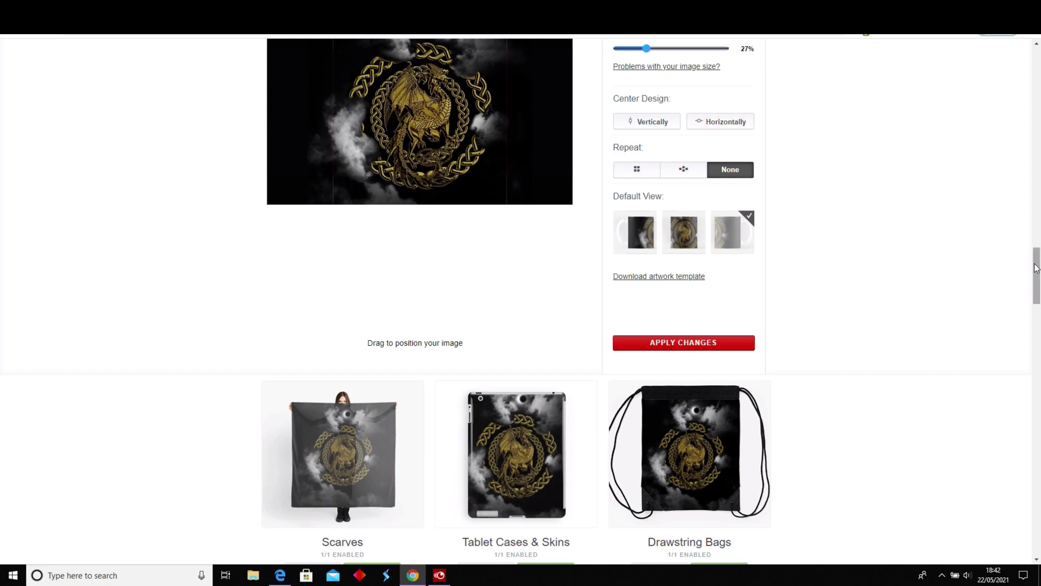
{"action": "scroll", "coordinate": [895, 190], "scroll_direction": "up", "scroll_amount": 4}
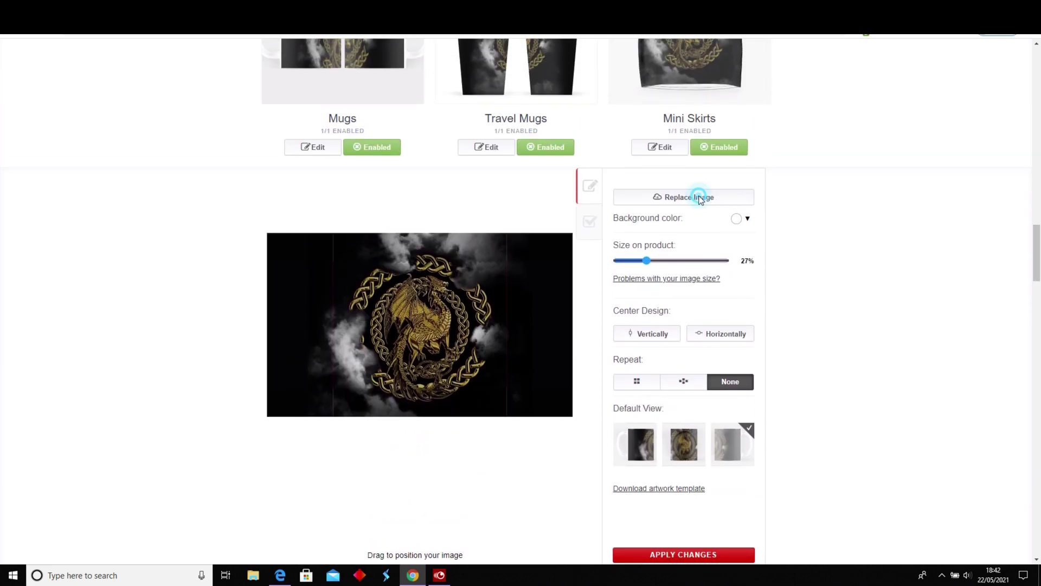
{"action": "left_click", "coordinate": [702, 198]}
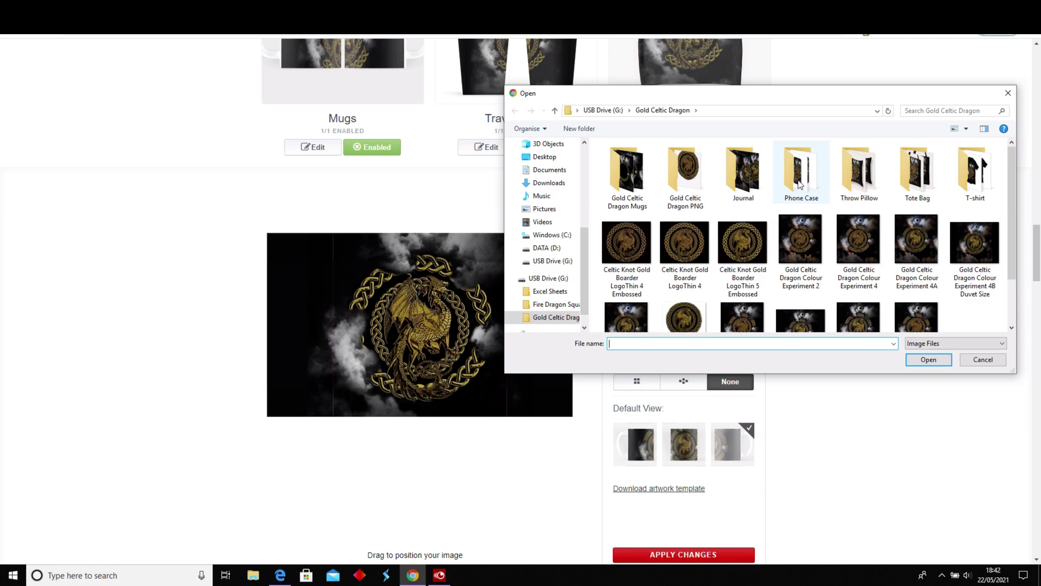
{"action": "double_click", "coordinate": [626, 179]}
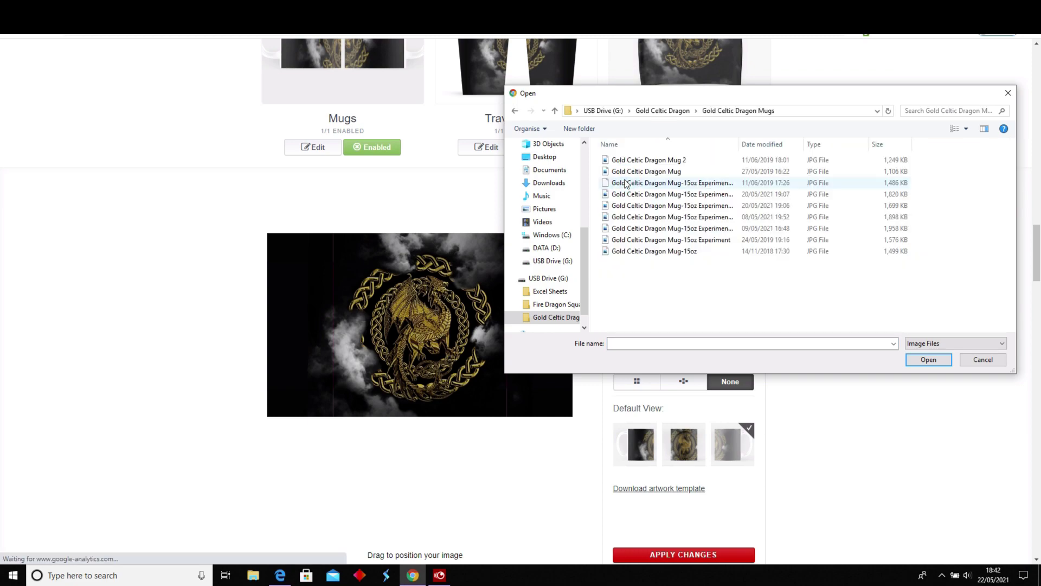
{"action": "left_click", "coordinate": [966, 128]}
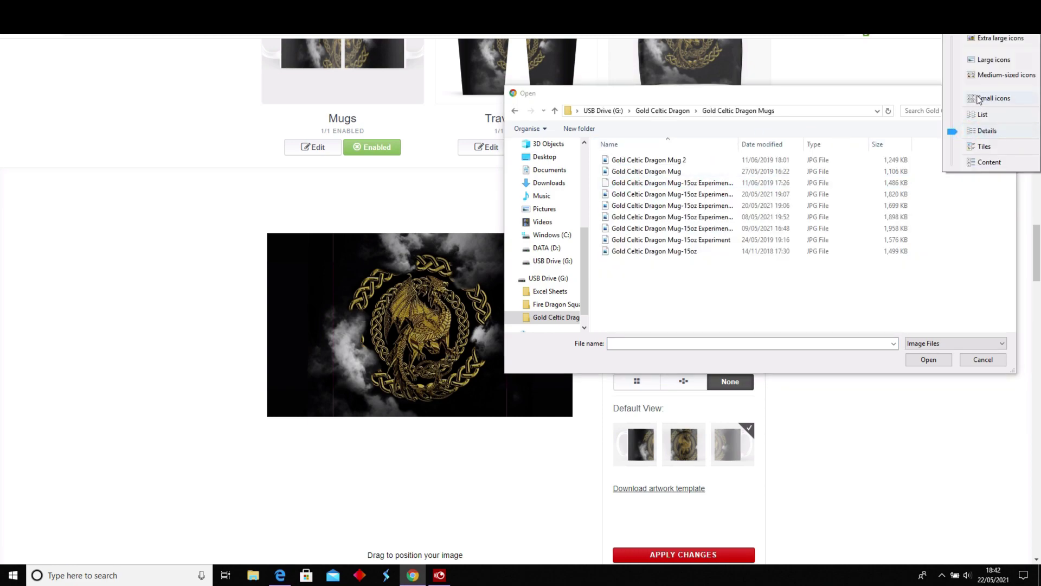
{"action": "left_click", "coordinate": [982, 61]}
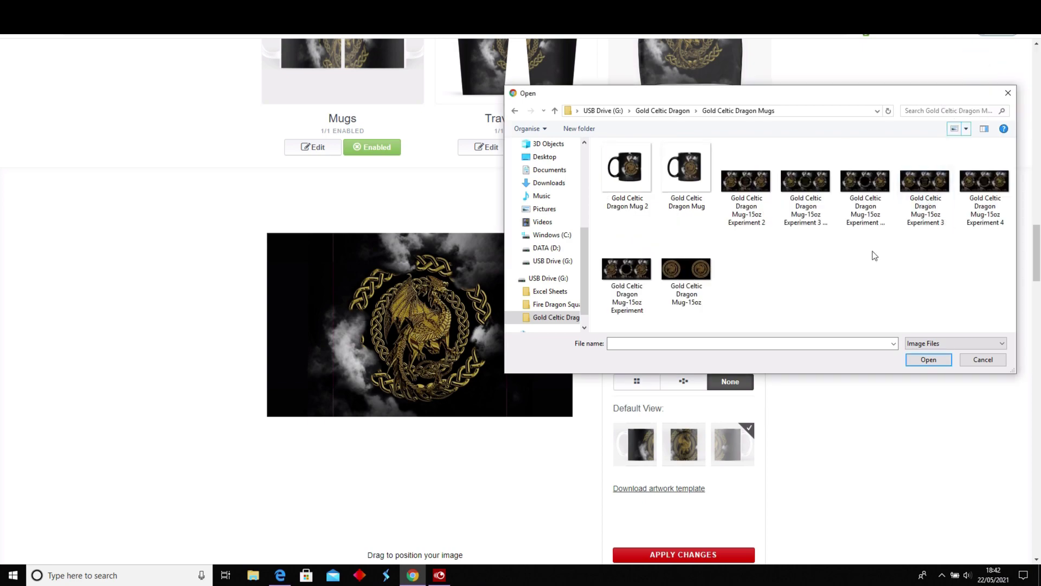
{"action": "left_click", "coordinate": [813, 200]}
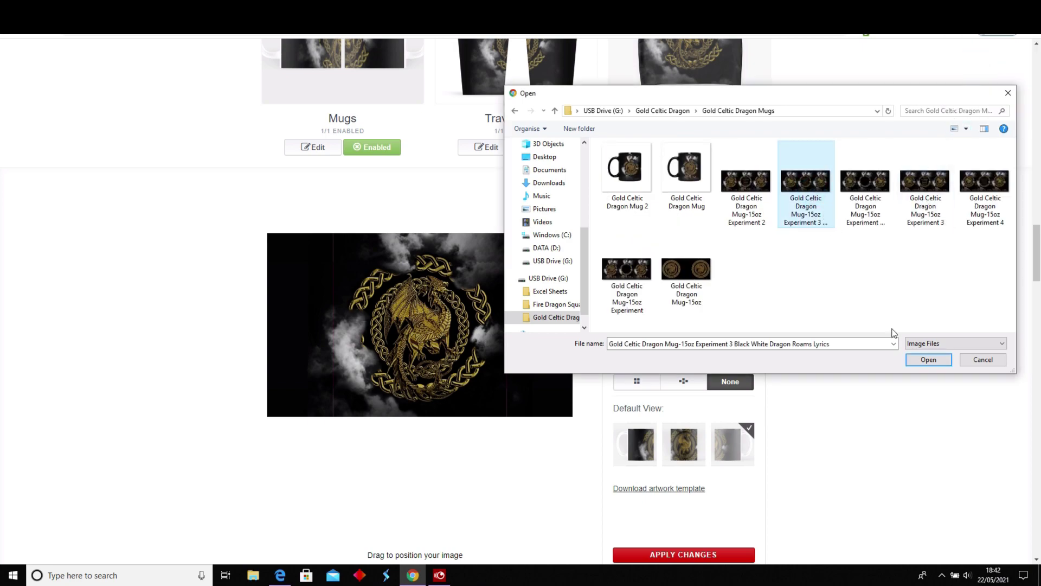
{"action": "left_click", "coordinate": [929, 360]}
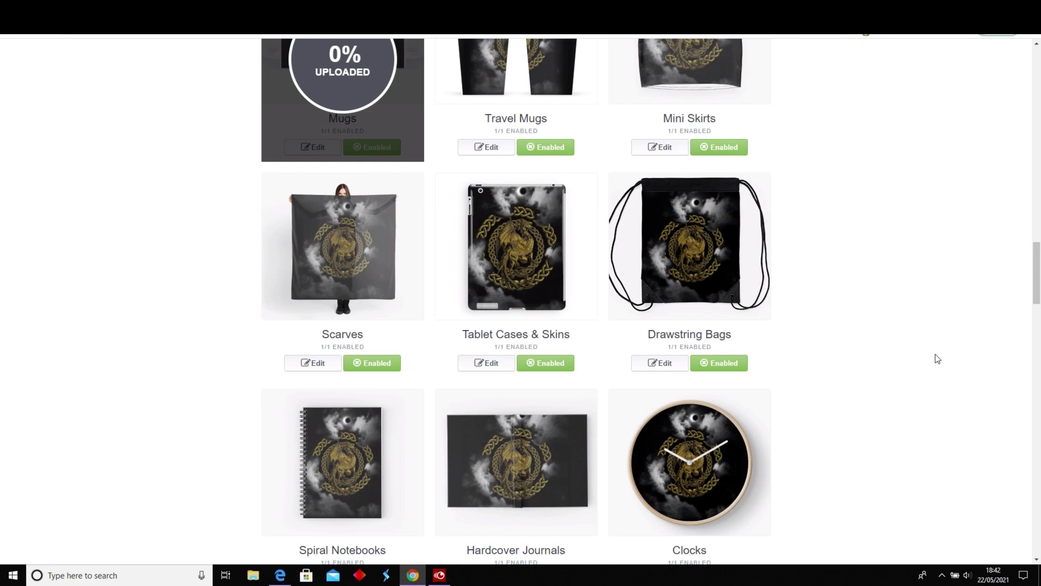
{"action": "left_click_drag", "start_coordinate": [1037, 266], "coordinate": [1039, 234]}
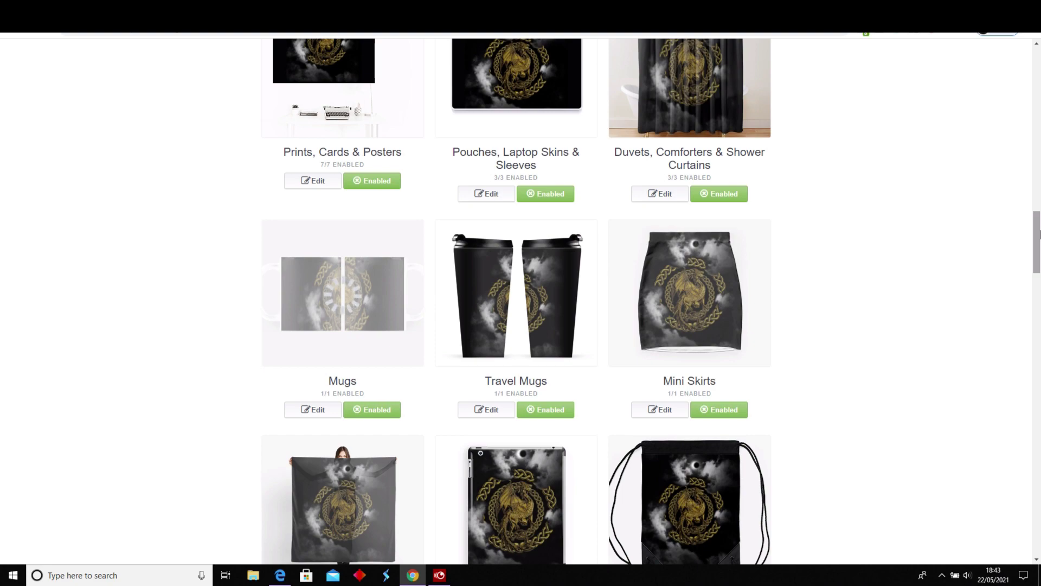
Step: Shrink the mug artwork to 58%, centre it horizontally, set a black background and apply
{"action": "left_click", "coordinate": [332, 415]}
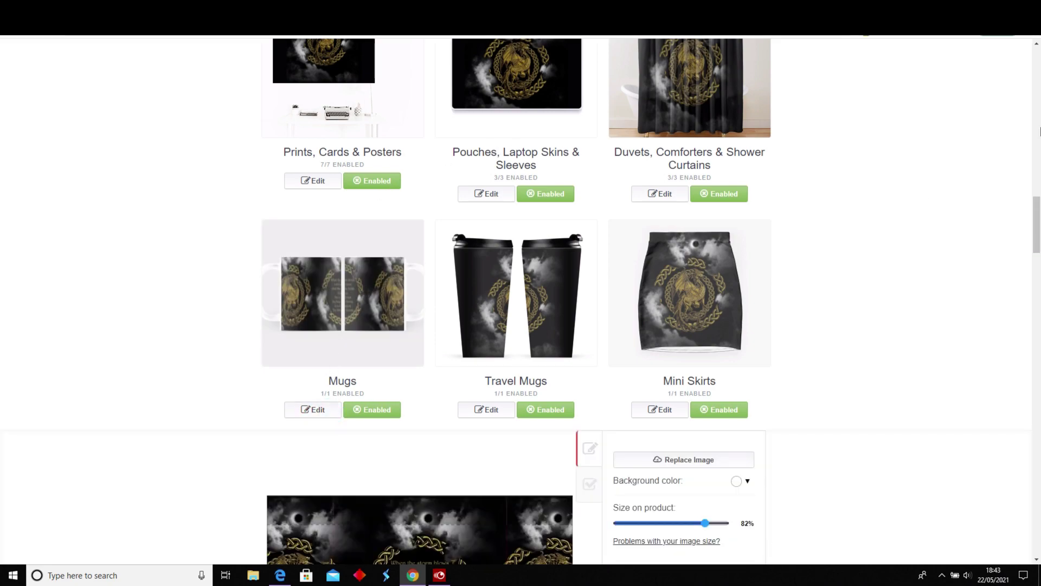
{"action": "left_click_drag", "start_coordinate": [1038, 192], "coordinate": [1039, 239]}
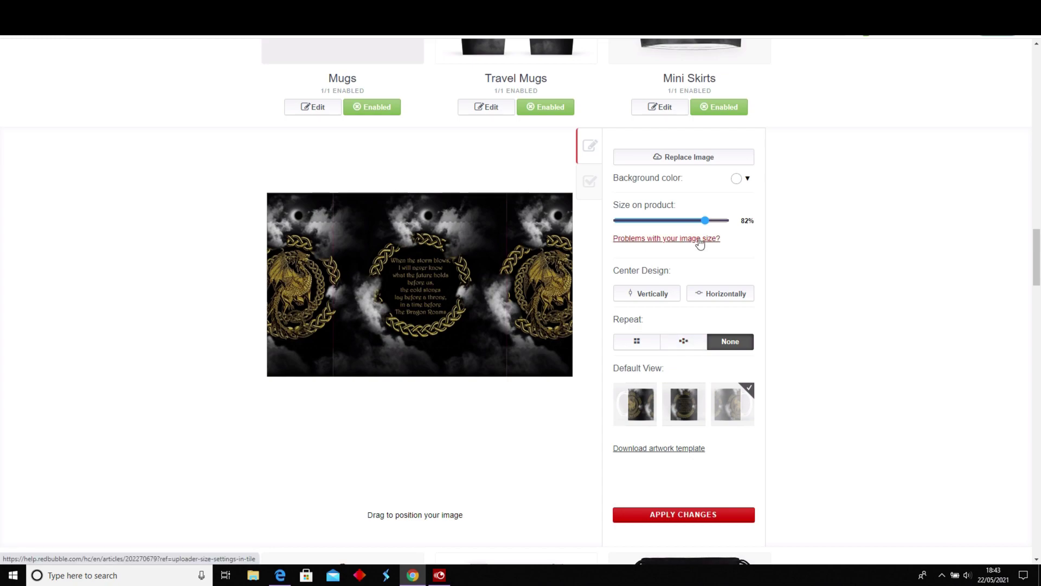
{"action": "left_click_drag", "start_coordinate": [707, 224], "coordinate": [681, 229]}
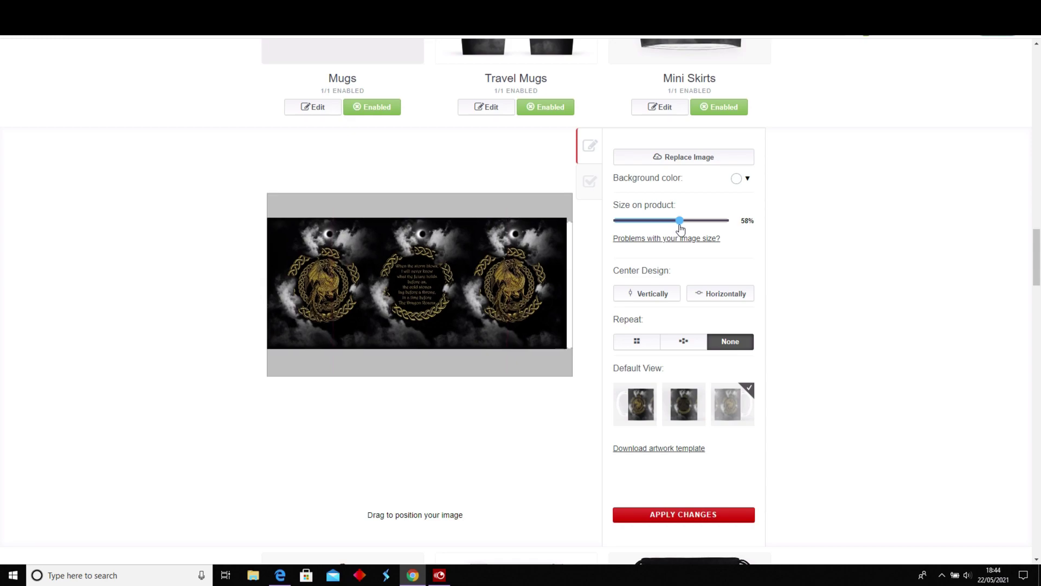
{"action": "left_click", "coordinate": [735, 296]}
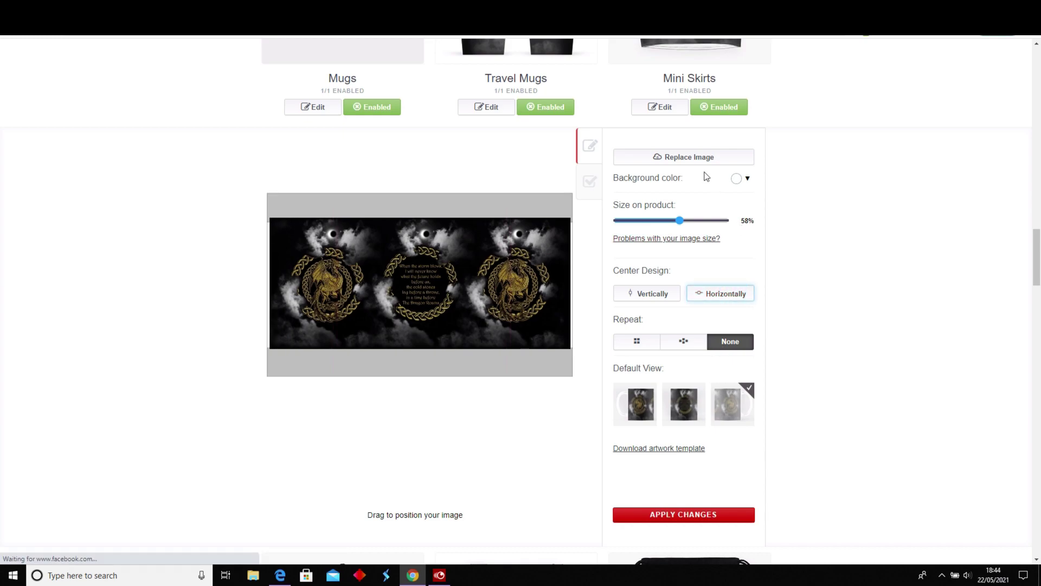
{"action": "left_click", "coordinate": [737, 182]}
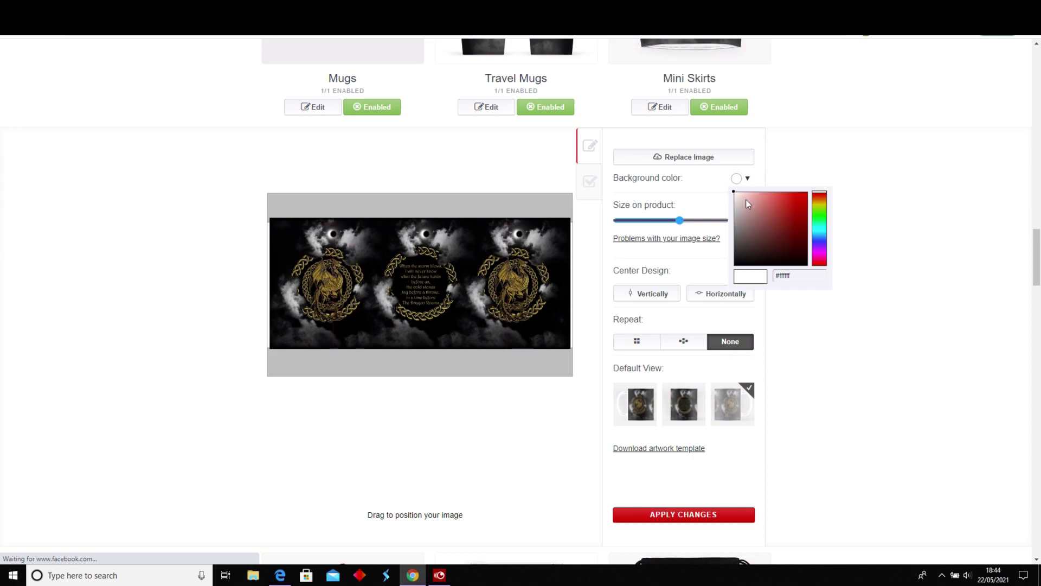
{"action": "left_click", "coordinate": [806, 264]}
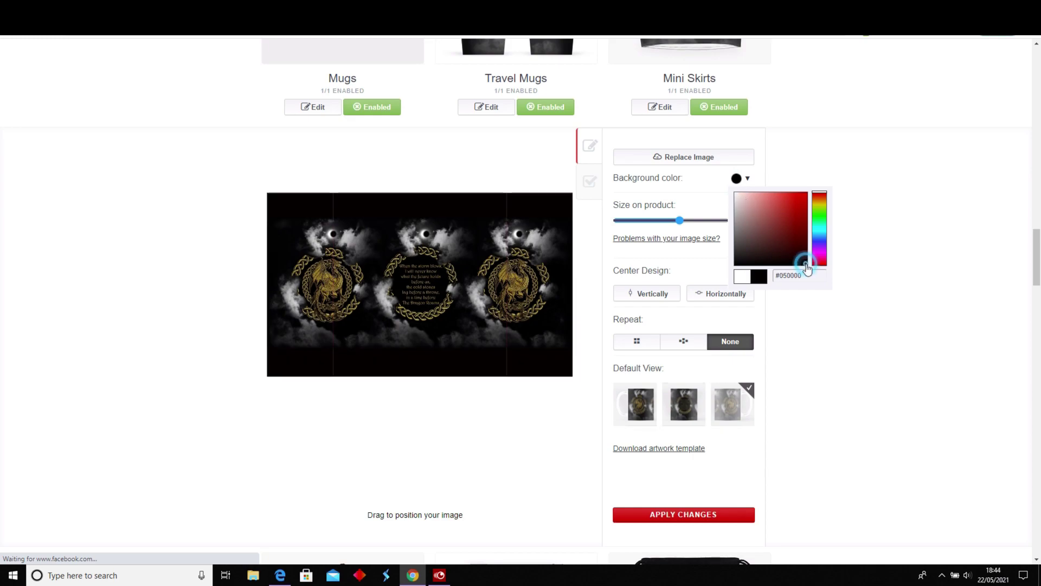
{"action": "left_click", "coordinate": [788, 276]}
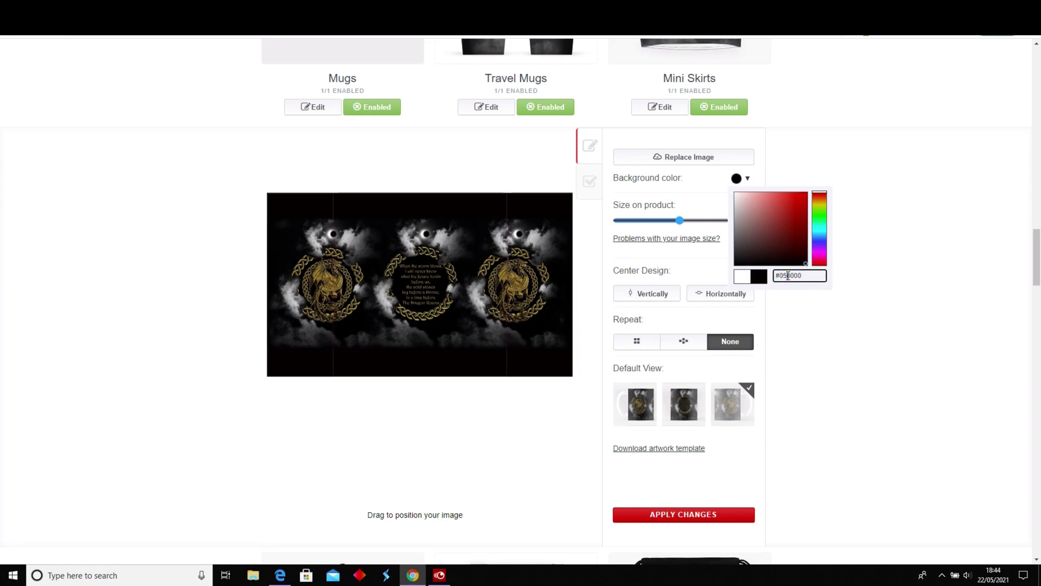
{"action": "key", "text": "BackSpace"}
{"action": "left_click", "coordinate": [865, 295]}
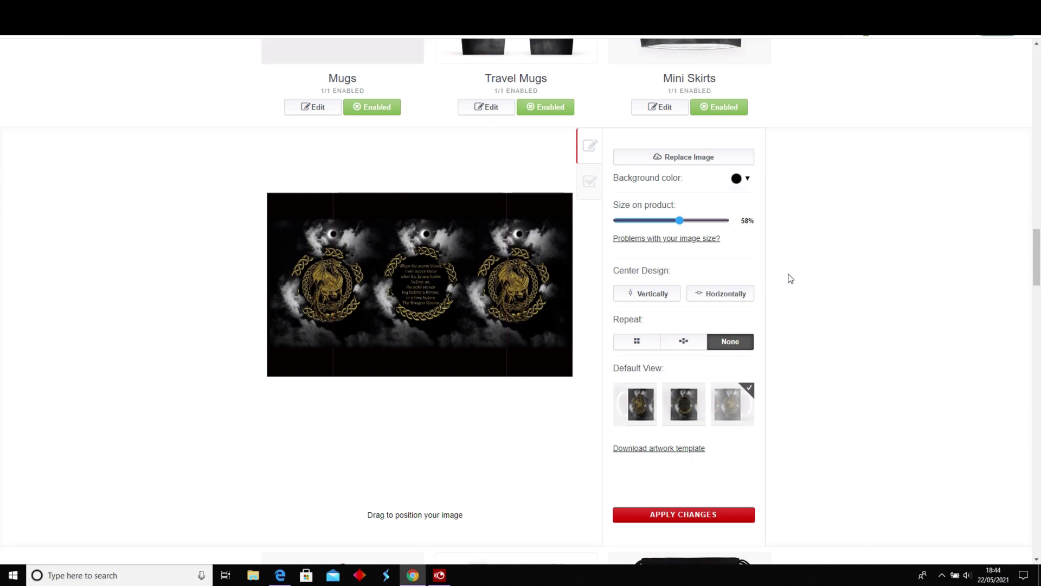
{"action": "left_click_drag", "start_coordinate": [1035, 274], "coordinate": [1037, 294]}
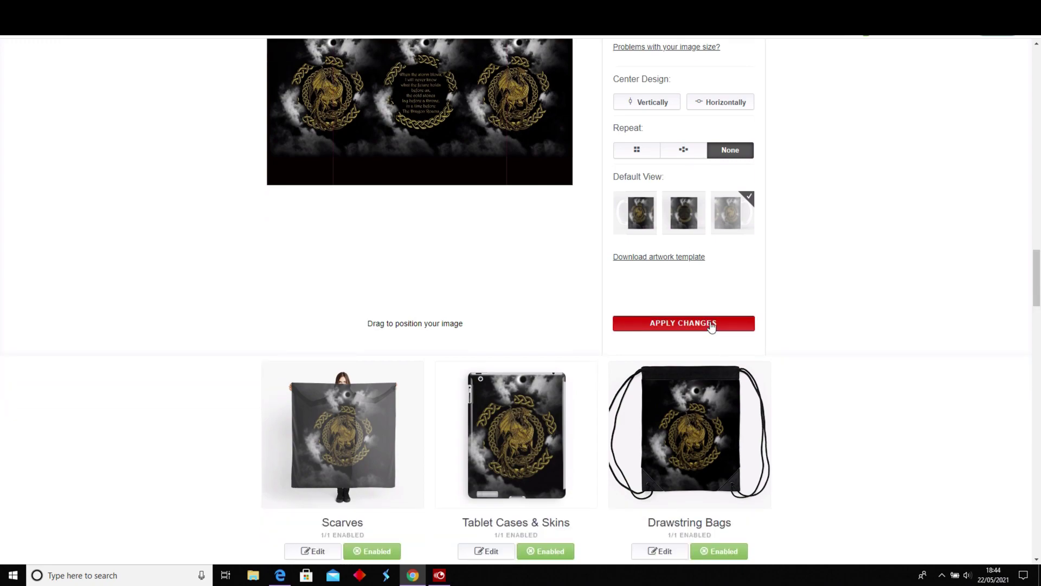
{"action": "left_click", "coordinate": [711, 325]}
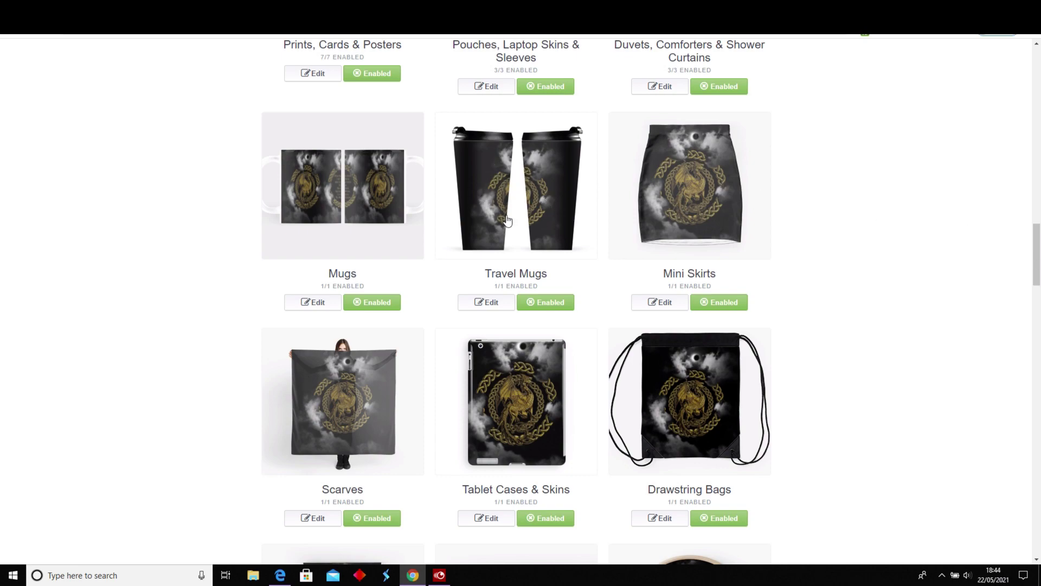
Step: Verify Mugs is available at a 30.0% markup and apply the Mugs settings
{"action": "left_click", "coordinate": [317, 301]}
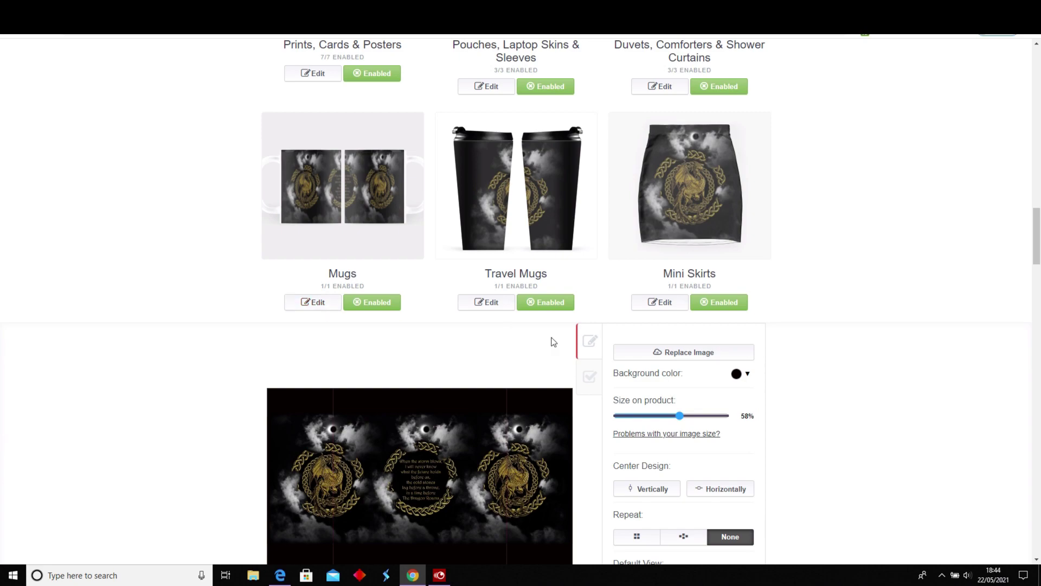
{"action": "left_click", "coordinate": [591, 378]}
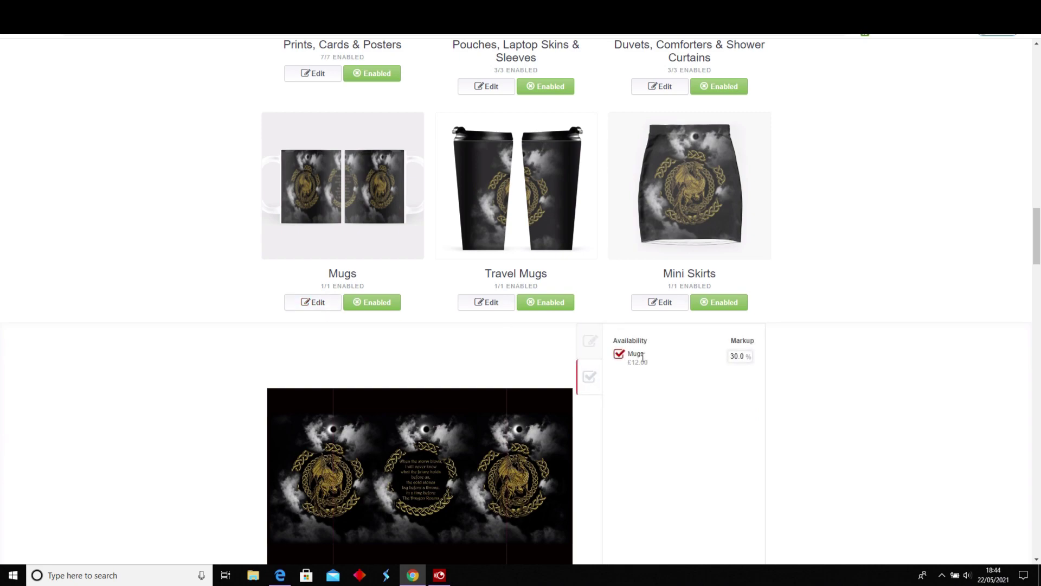
{"action": "scroll", "coordinate": [792, 253], "scroll_direction": "down", "scroll_amount": 3}
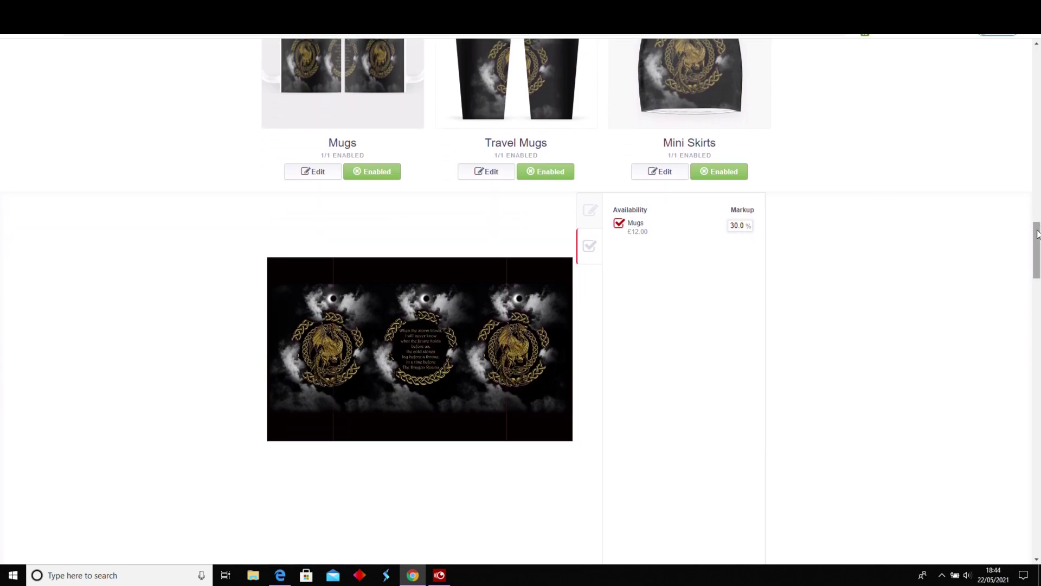
{"action": "scroll", "coordinate": [776, 228], "scroll_direction": "down", "scroll_amount": 6}
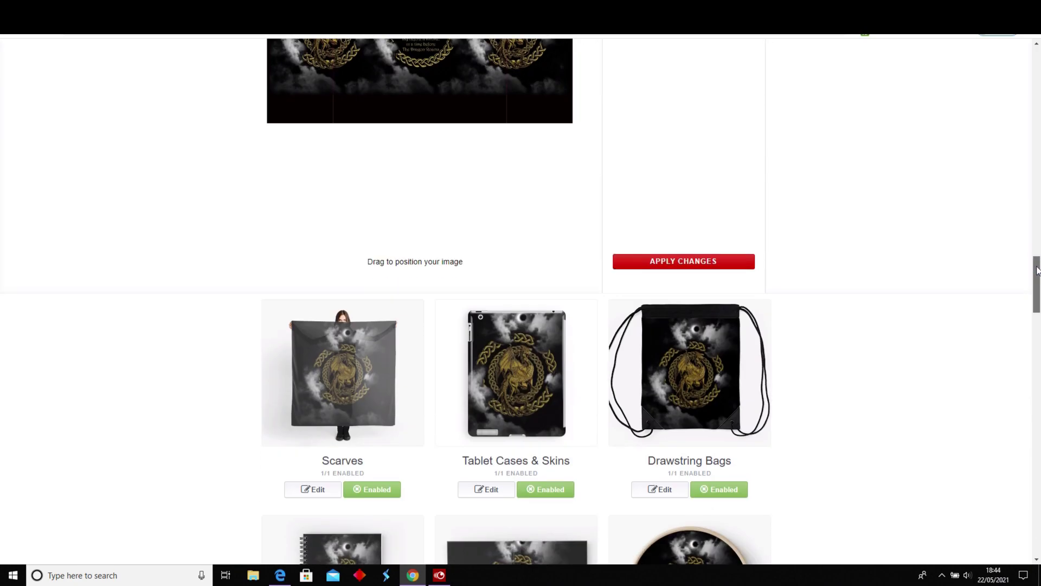
{"action": "left_click", "coordinate": [718, 262]}
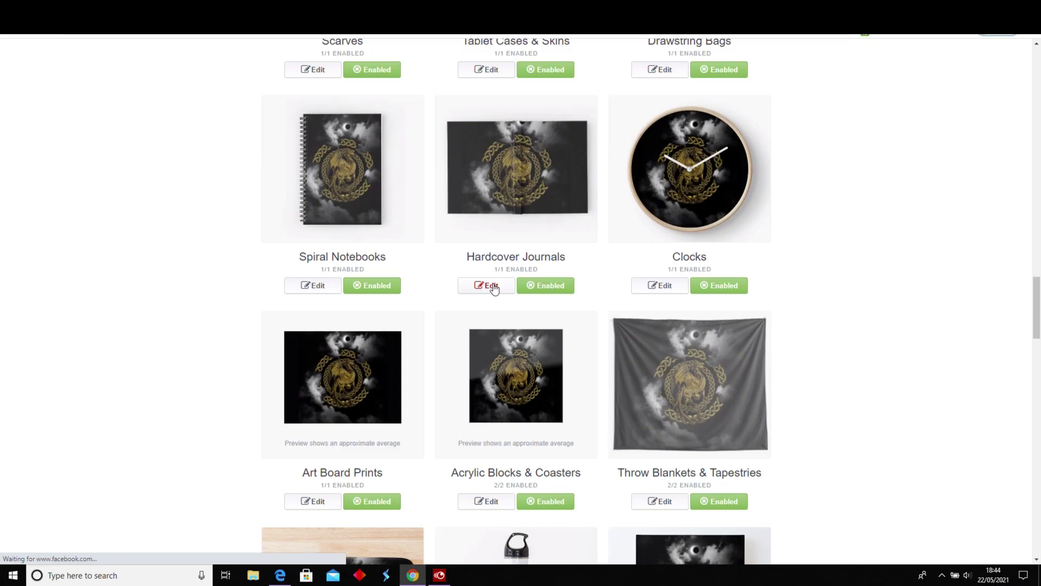
Step: Replace the Hardcover Journals image with the Black White 3 Journal image from USB Drive > Gold Celtic Dragon > Journal
{"action": "left_click", "coordinate": [493, 287]}
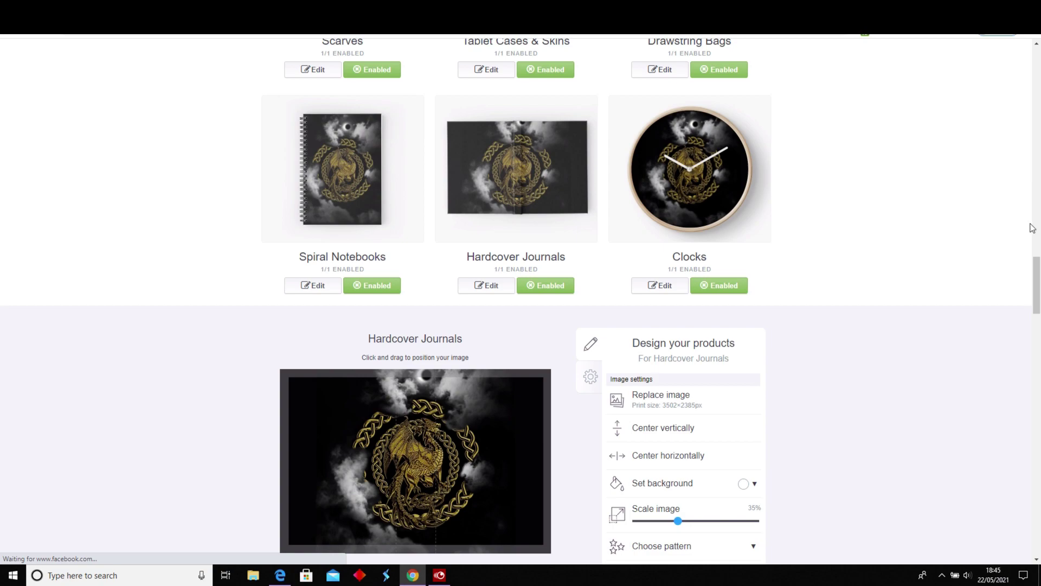
{"action": "scroll", "coordinate": [1035, 271], "scroll_direction": "down", "scroll_amount": 3}
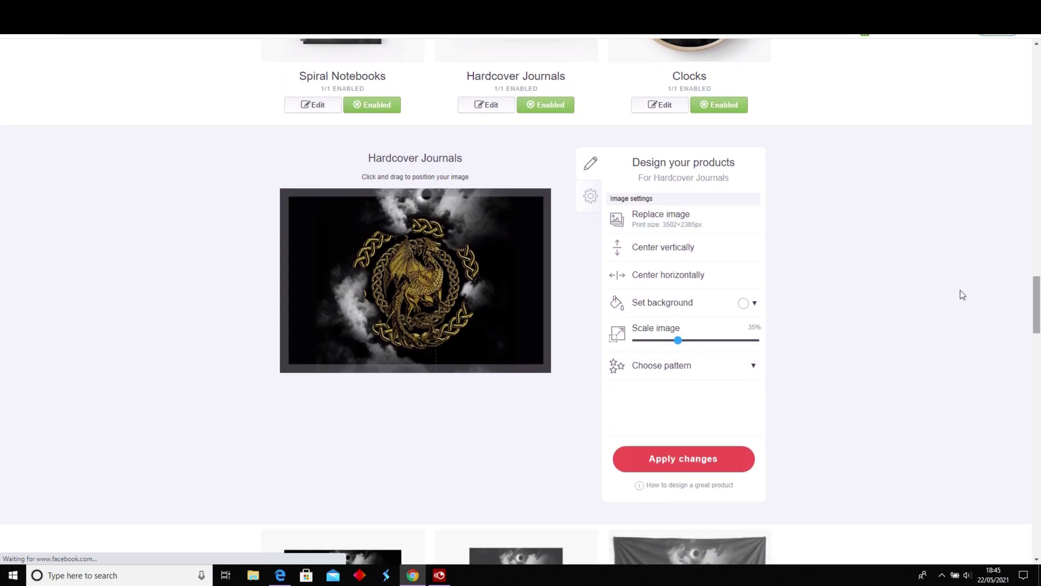
{"action": "left_click", "coordinate": [666, 215]}
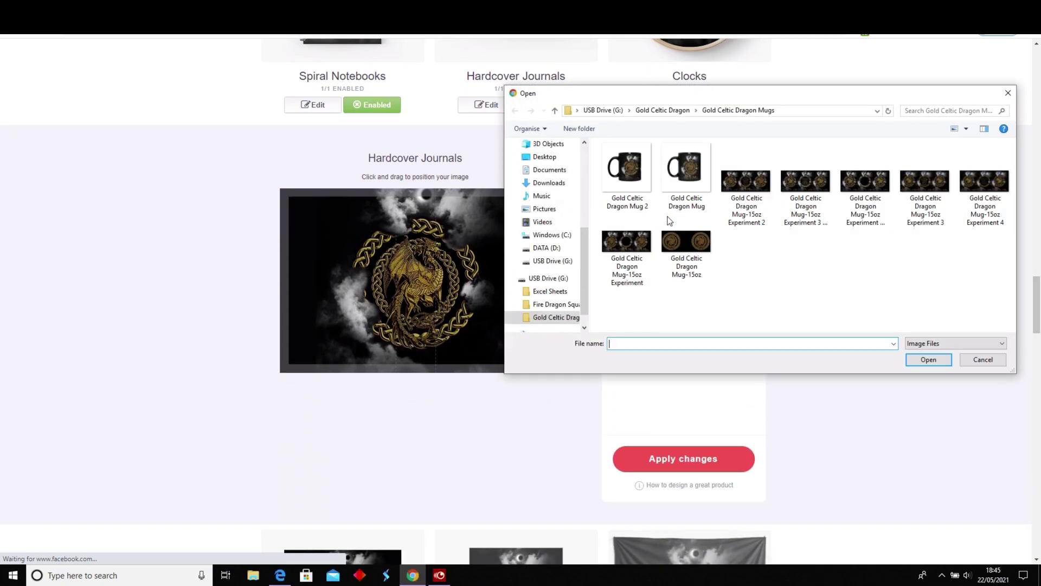
{"action": "left_click", "coordinate": [554, 261]}
{"action": "double_click", "coordinate": [743, 173]}
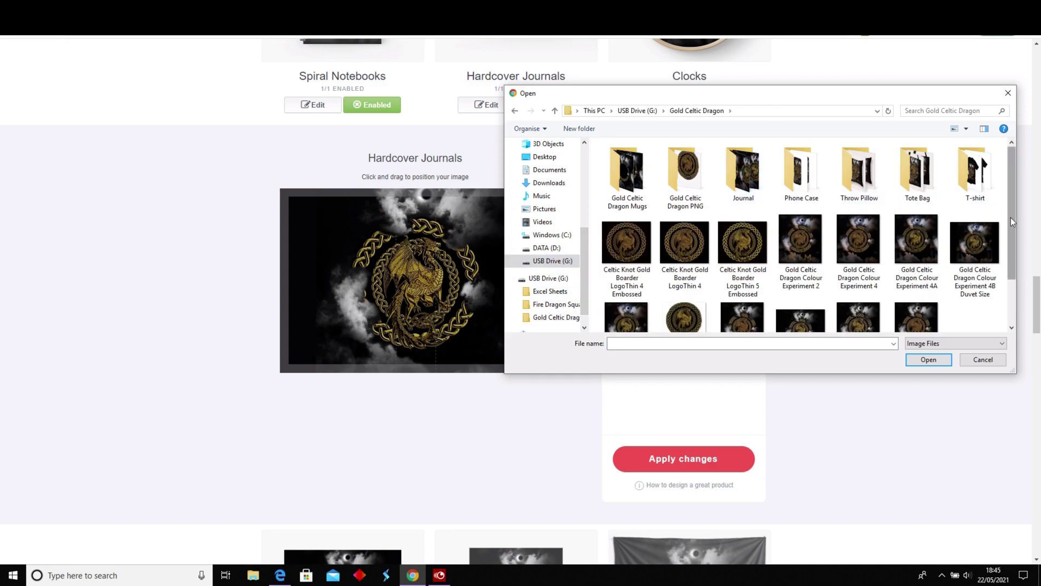
{"action": "left_click_drag", "start_coordinate": [1010, 217], "coordinate": [1011, 227]}
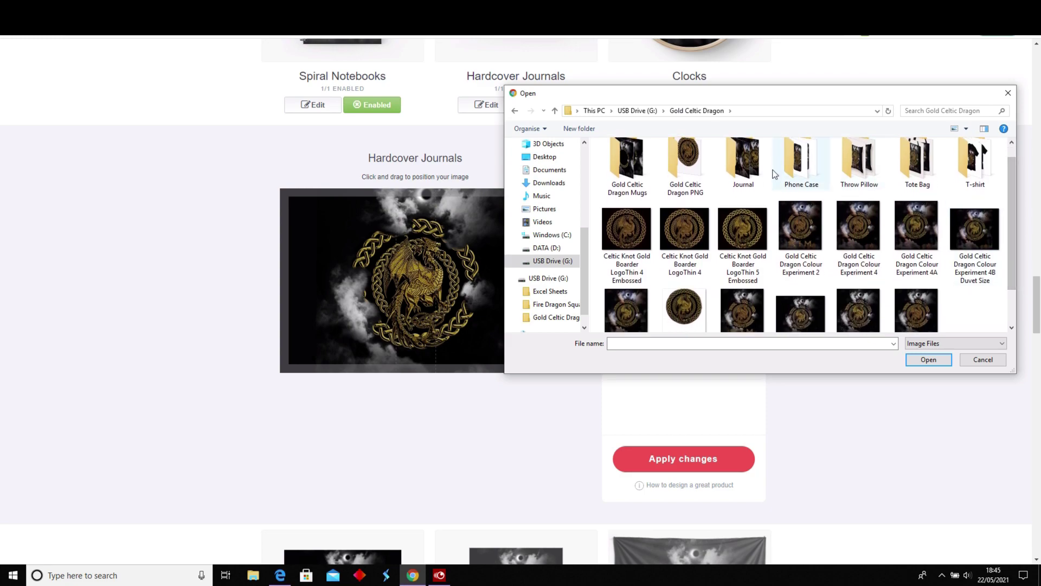
{"action": "double_click", "coordinate": [743, 162]}
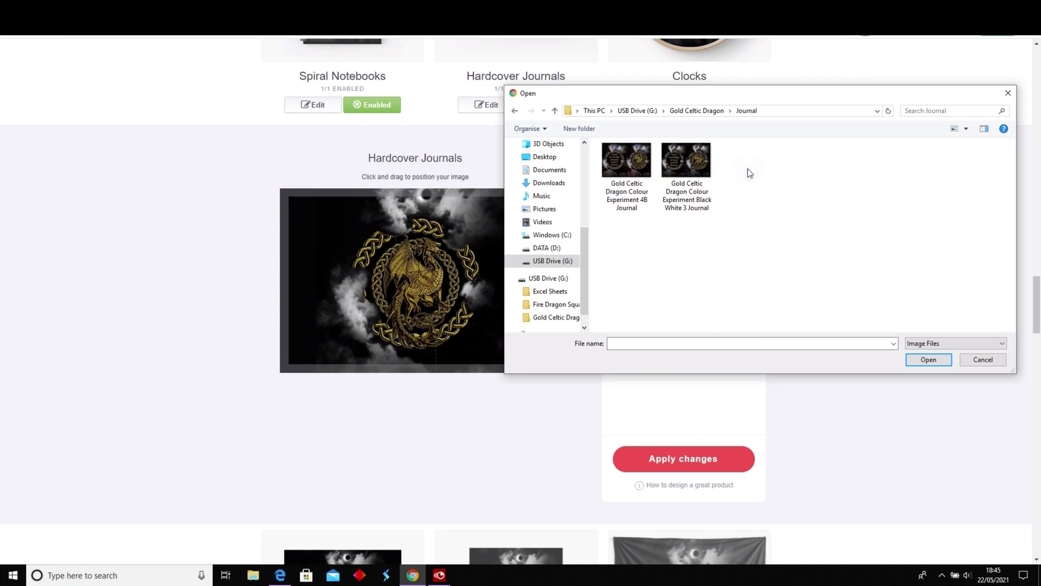
{"action": "left_click", "coordinate": [692, 164]}
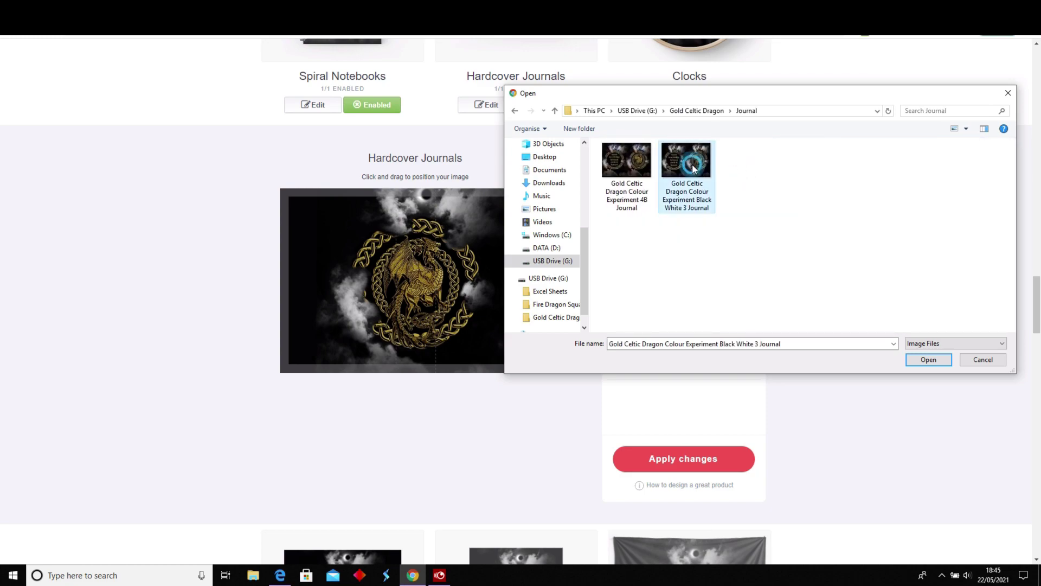
{"action": "left_click", "coordinate": [929, 360]}
{"action": "left_click", "coordinate": [930, 362]}
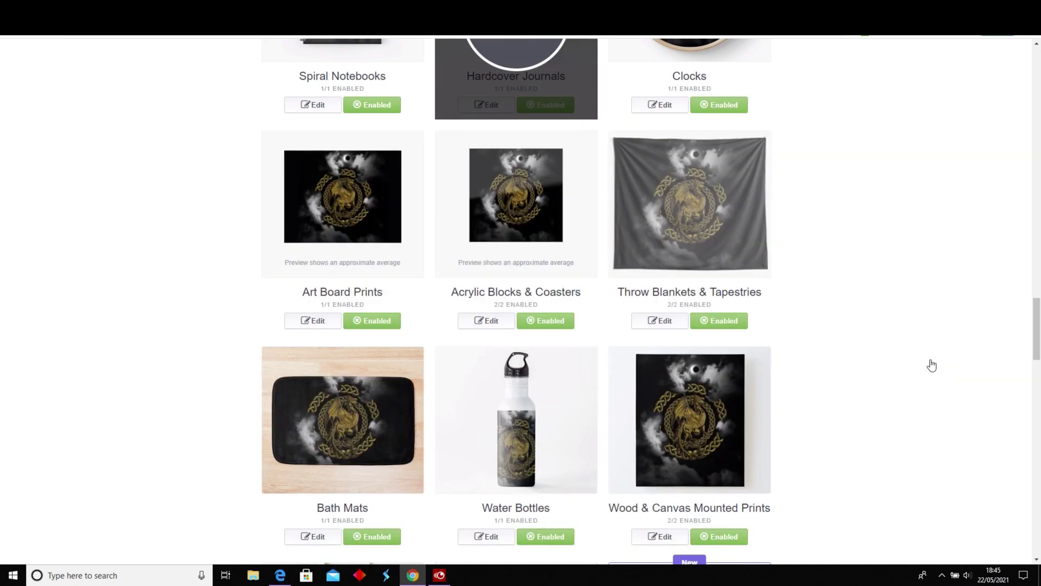
{"action": "left_click_drag", "start_coordinate": [1039, 295], "coordinate": [1039, 271]}
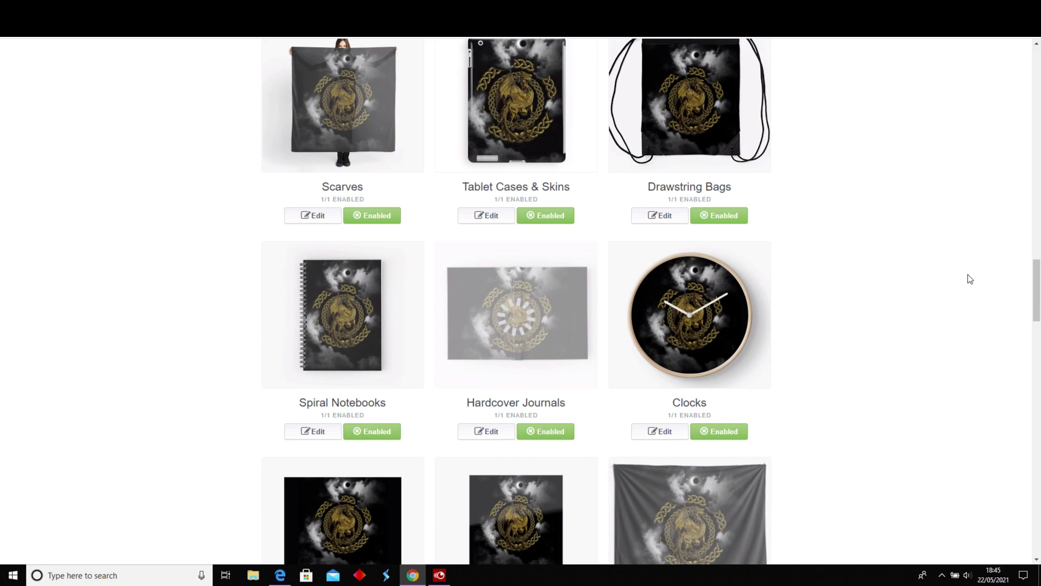
Step: Review the Hardcover Journals artwork at 94% scale and apply the changes
{"action": "left_click", "coordinate": [486, 431]}
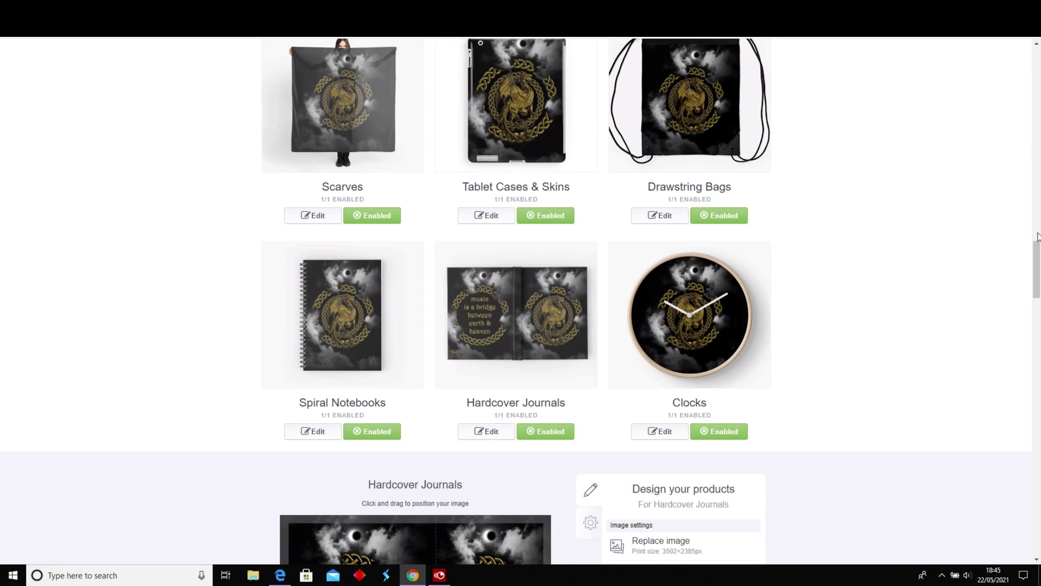
{"action": "left_click_drag", "start_coordinate": [1038, 245], "coordinate": [1038, 291]}
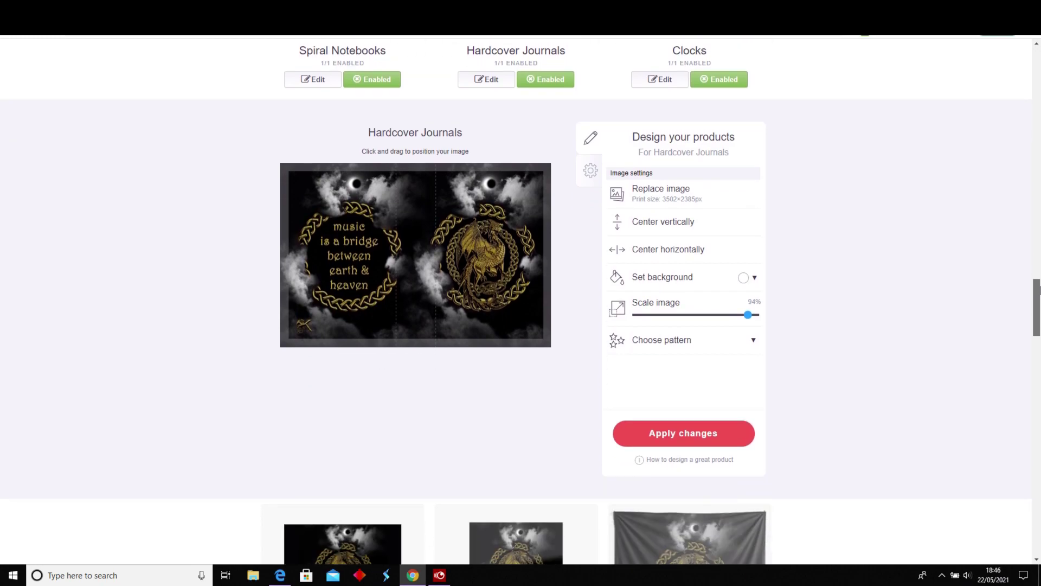
{"action": "left_click", "coordinate": [694, 434]}
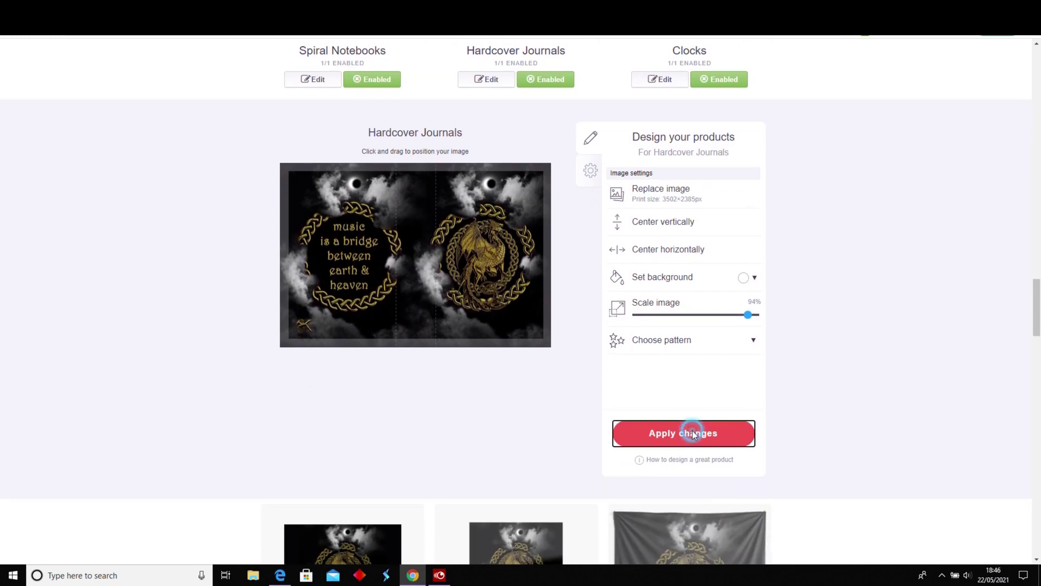
{"action": "scroll", "coordinate": [695, 307], "scroll_direction": "down", "scroll_amount": 3}
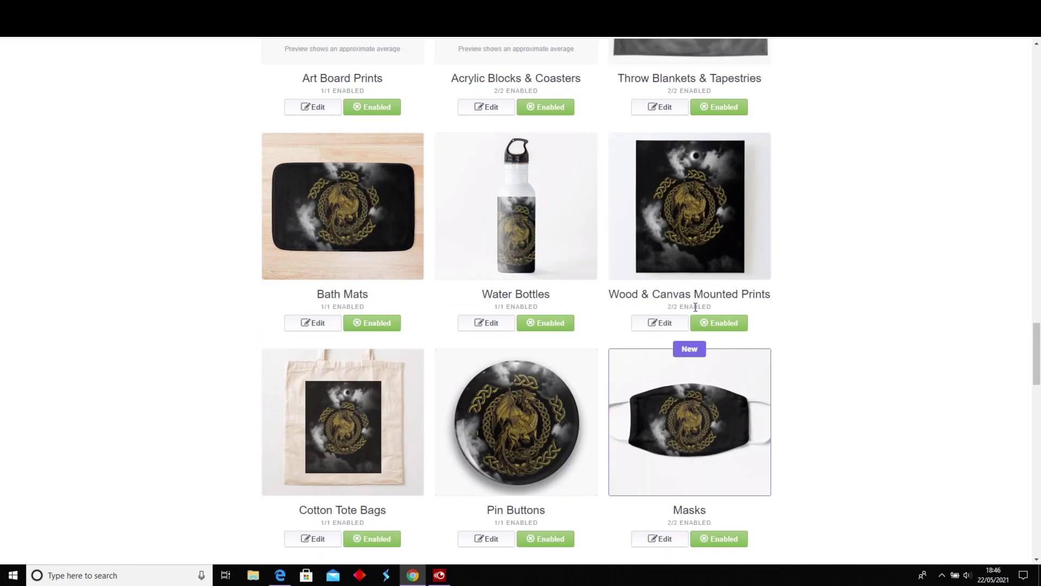
Step: Nudge the Water Bottles dragon artwork down, centre it horizontally at 32% scale, and apply changes
{"action": "left_click", "coordinate": [498, 327]}
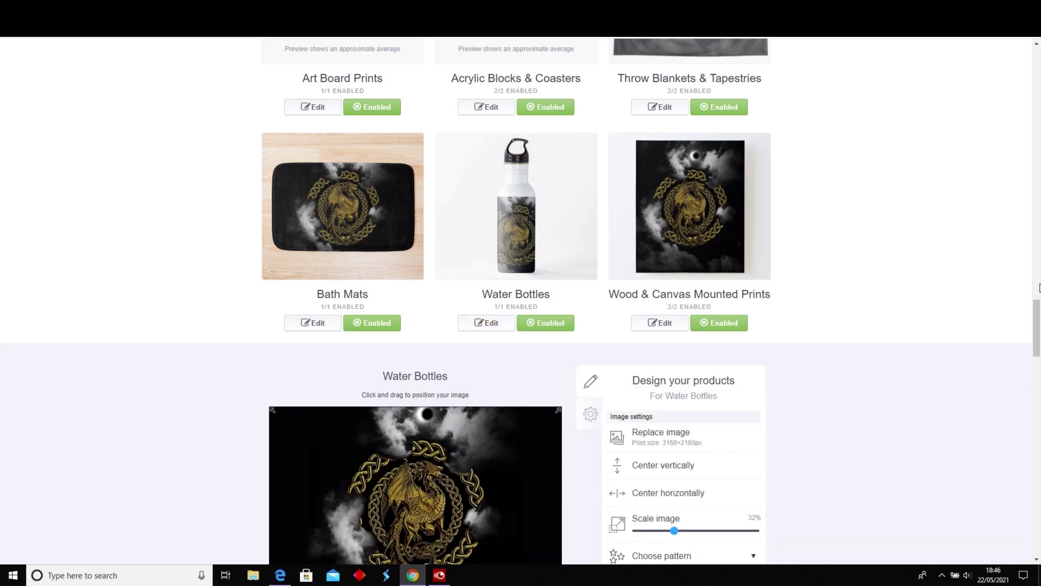
{"action": "scroll", "coordinate": [1025, 326], "scroll_direction": "down", "scroll_amount": 5}
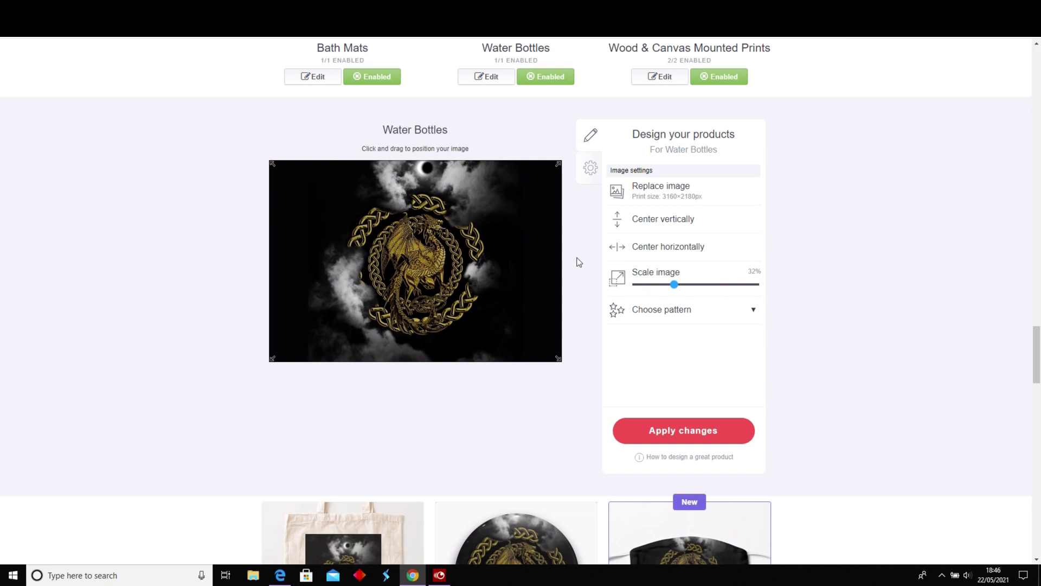
{"action": "left_click_drag", "start_coordinate": [499, 239], "coordinate": [499, 250]}
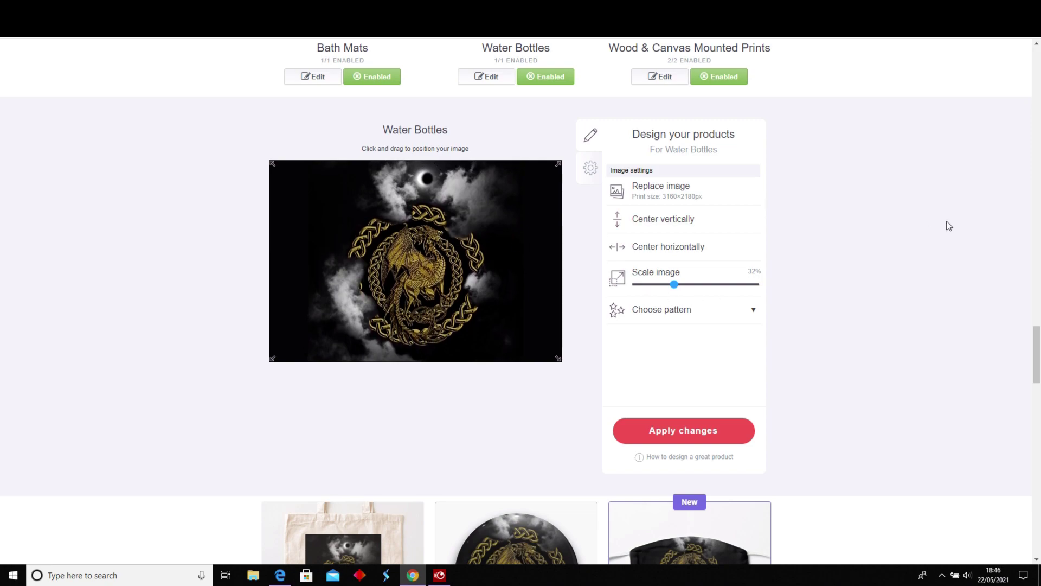
{"action": "mouse_move", "coordinate": [1037, 343]}
{"action": "left_mouse_down"}
{"action": "mouse_move", "coordinate": [1037, 314]}
{"action": "mouse_move", "coordinate": [1037, 324]}
{"action": "left_mouse_up"}
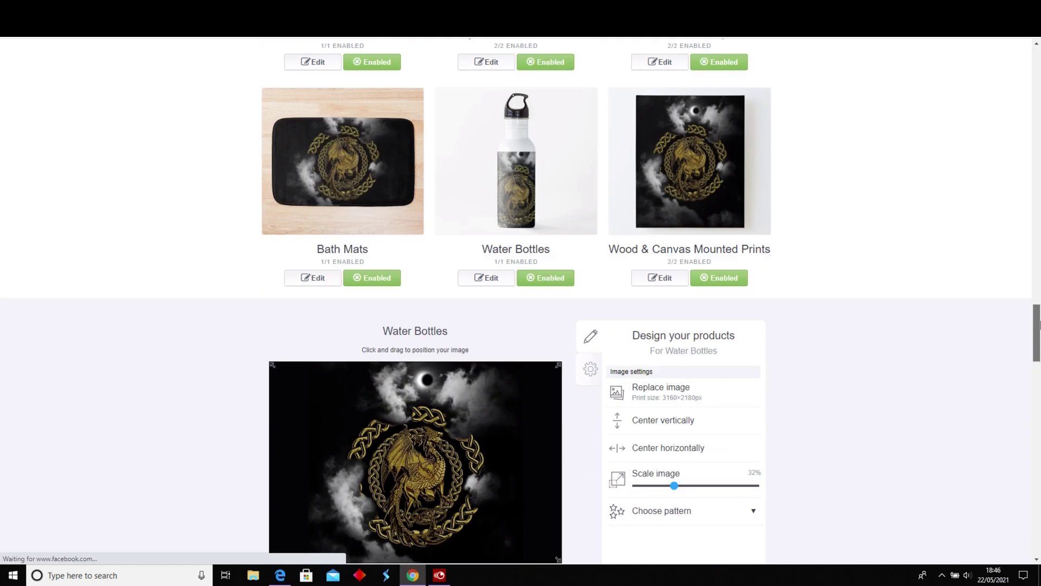
{"action": "scroll", "coordinate": [1037, 324], "scroll_direction": "down", "scroll_amount": 3}
{"action": "scroll", "coordinate": [1038, 328], "scroll_direction": "up", "scroll_amount": 3}
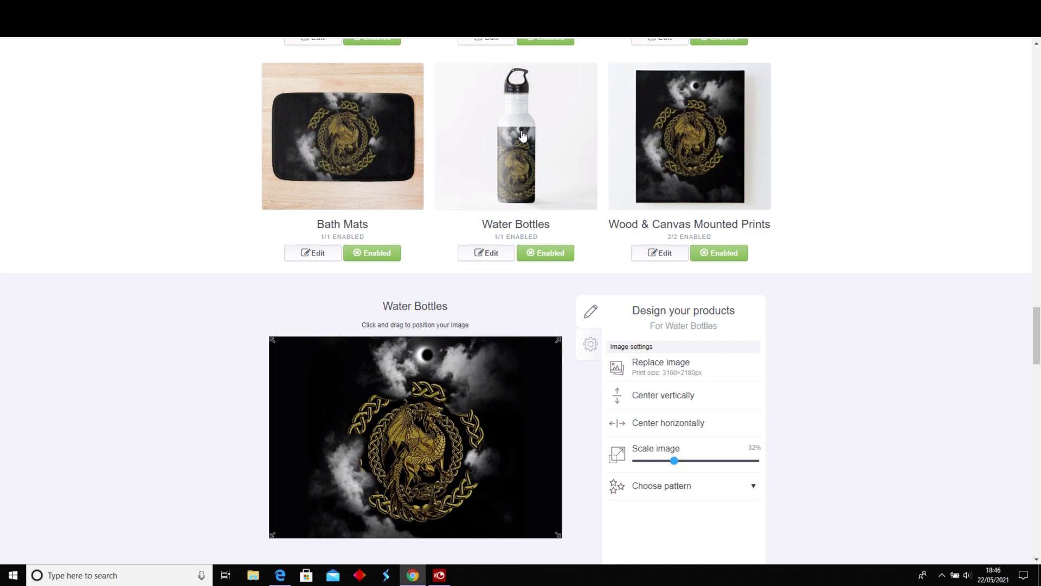
{"action": "left_click_drag", "start_coordinate": [436, 350], "coordinate": [435, 356]}
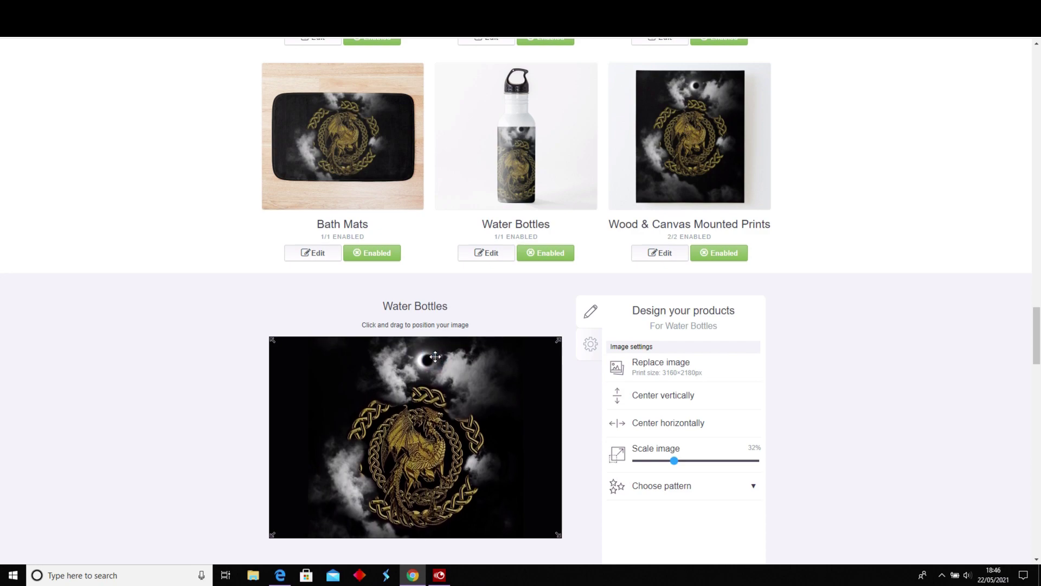
{"action": "left_click", "coordinate": [685, 425]}
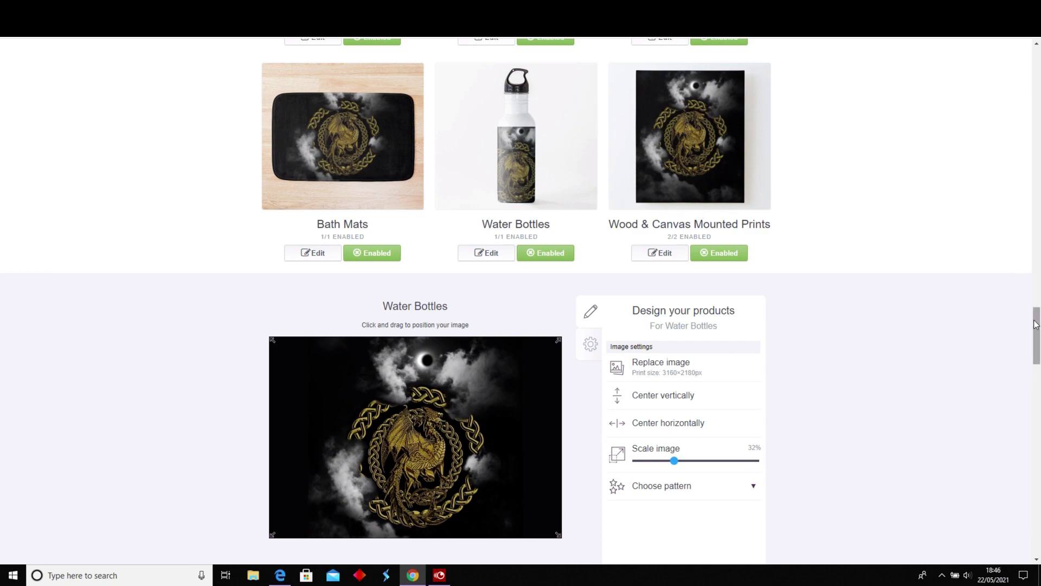
{"action": "left_click_drag", "start_coordinate": [1037, 325], "coordinate": [1037, 355]}
{"action": "left_click", "coordinate": [695, 359]}
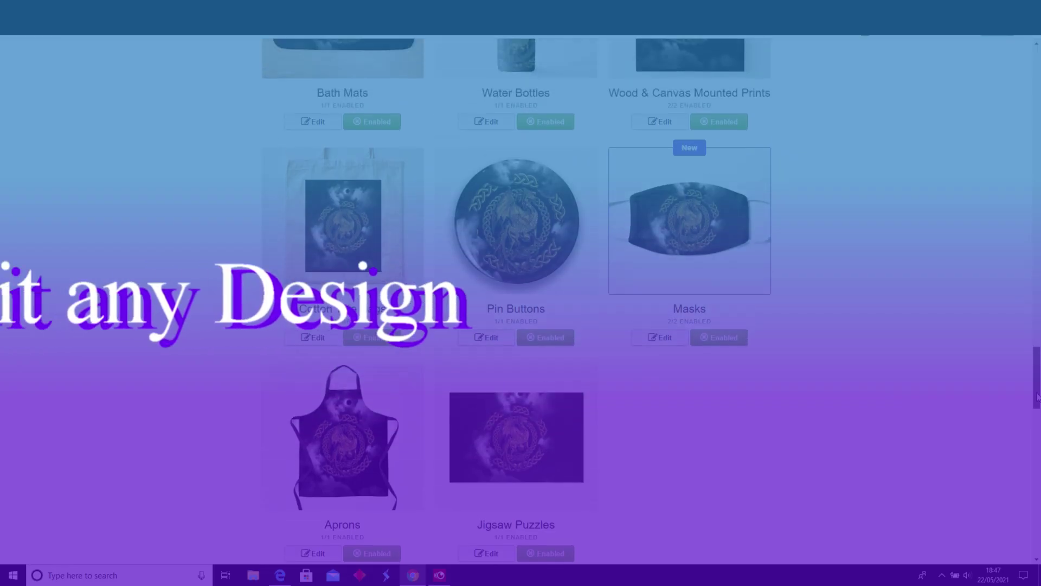
{"action": "left_click_drag", "start_coordinate": [1037, 397], "coordinate": [1037, 137]}
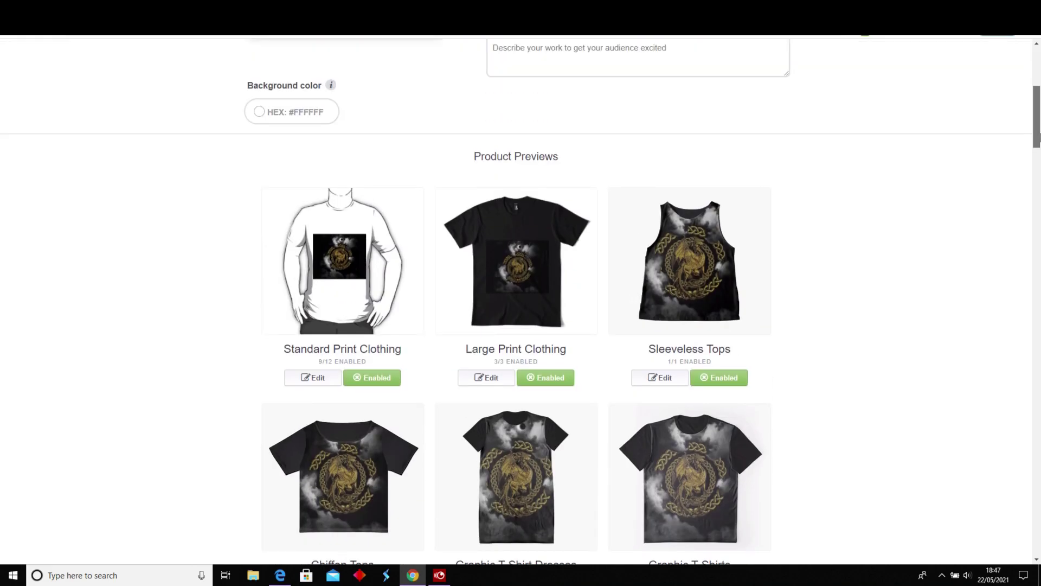
Step: Drag the dragon artwork lower on the Sleeveless Tops design
{"action": "left_click", "coordinate": [672, 378]}
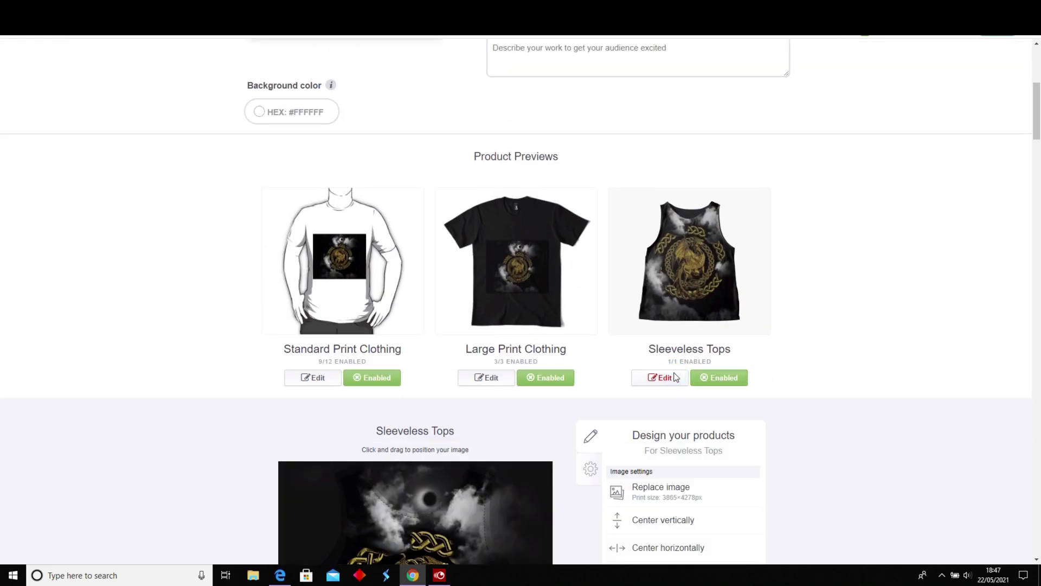
{"action": "left_click_drag", "start_coordinate": [1034, 125], "coordinate": [1034, 146]}
{"action": "left_click_drag", "start_coordinate": [461, 352], "coordinate": [461, 383]}
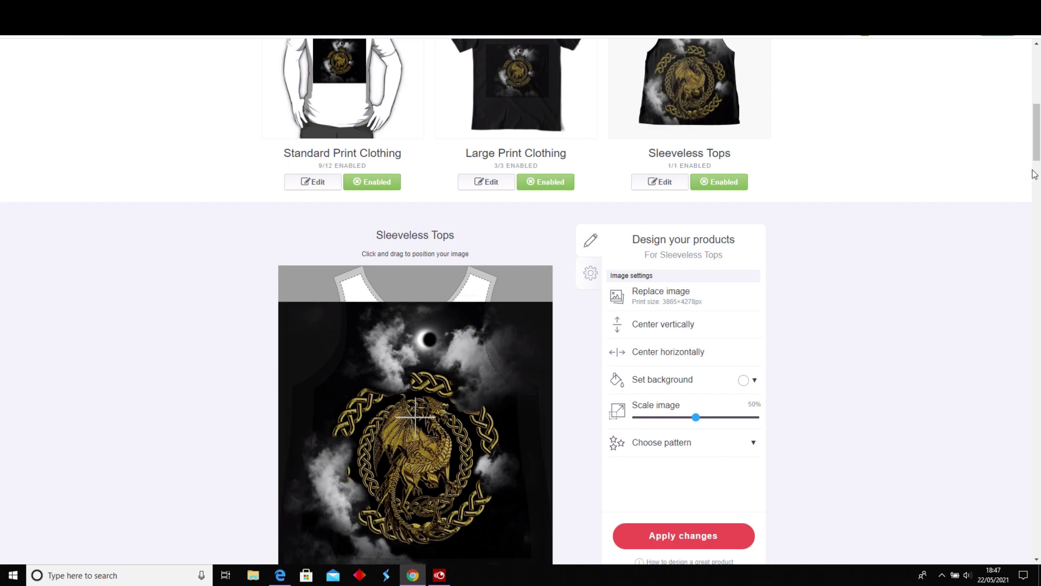
{"action": "mouse_move", "coordinate": [1034, 158]}
{"action": "left_mouse_down"}
{"action": "mouse_move", "coordinate": [1038, 148]}
{"action": "mouse_move", "coordinate": [1037, 158]}
{"action": "left_mouse_up"}
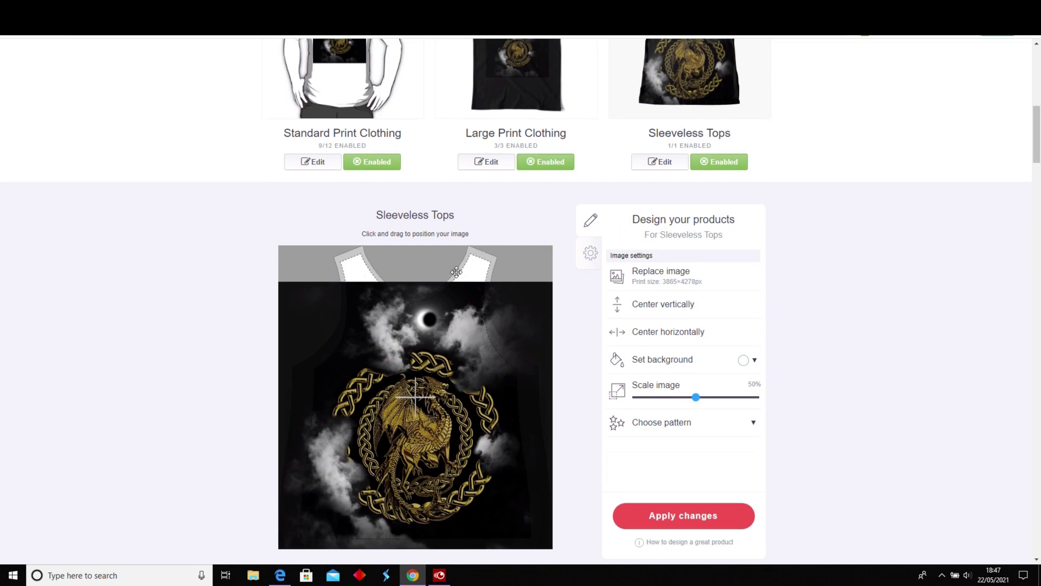
Step: Set the Sleeveless Tops background to #070000 and centre the artwork horizontally
{"action": "left_click", "coordinate": [745, 360]}
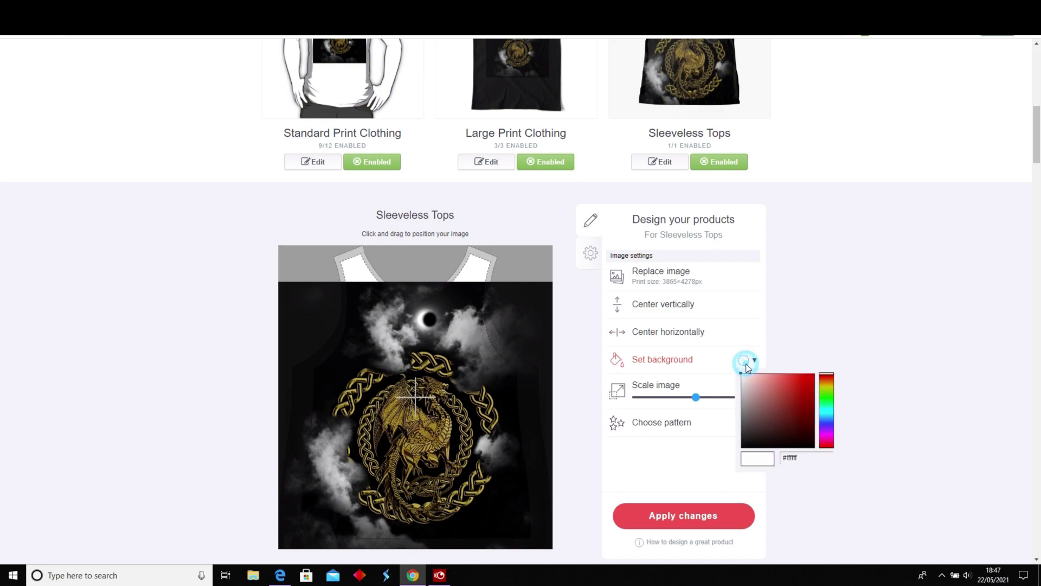
{"action": "left_click", "coordinate": [813, 447]}
{"action": "left_click", "coordinate": [795, 459]}
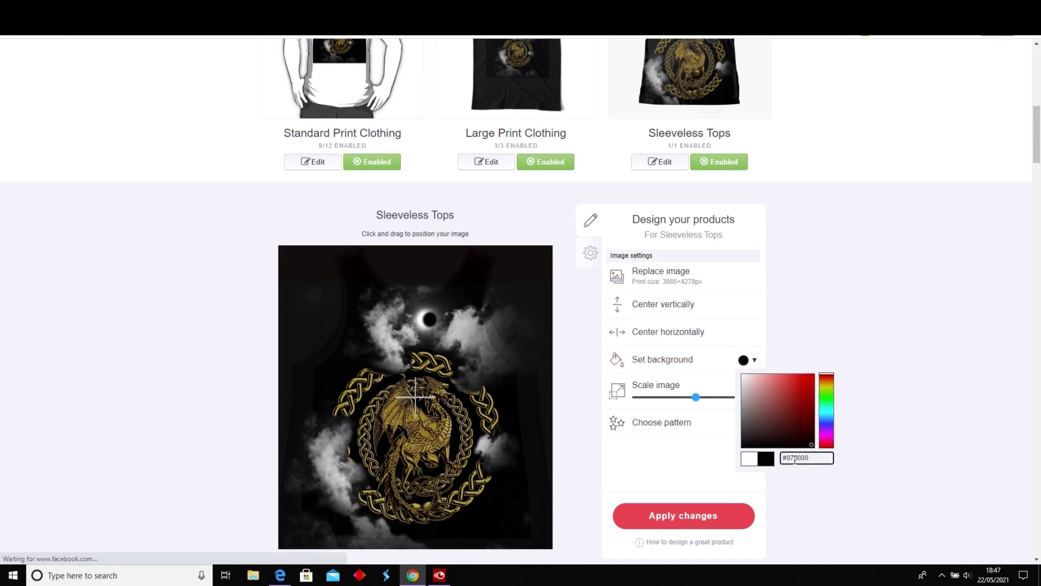
{"action": "left_click", "coordinate": [866, 458]}
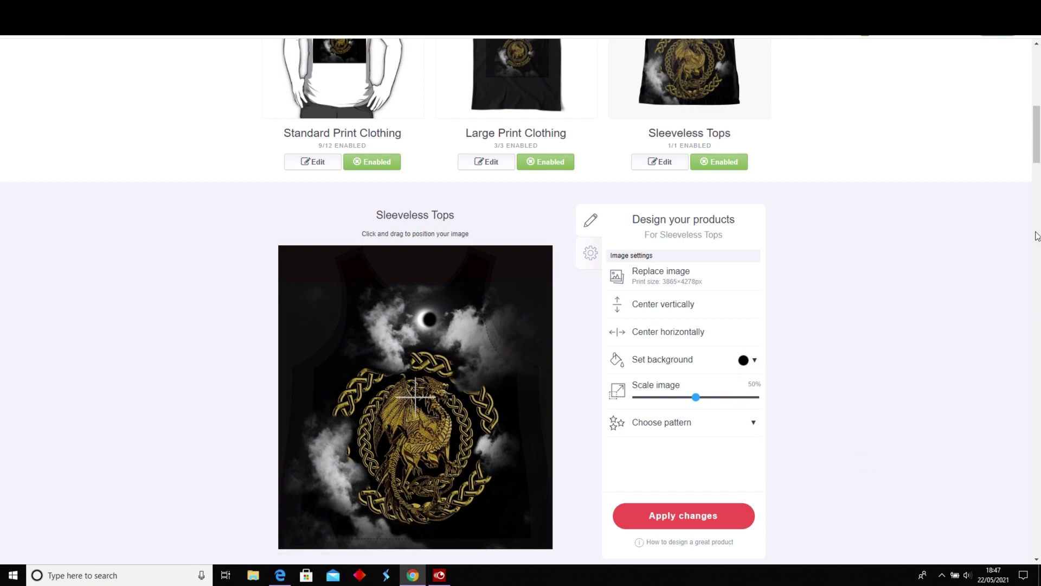
{"action": "scroll", "coordinate": [1036, 135], "scroll_direction": "up", "scroll_amount": 3}
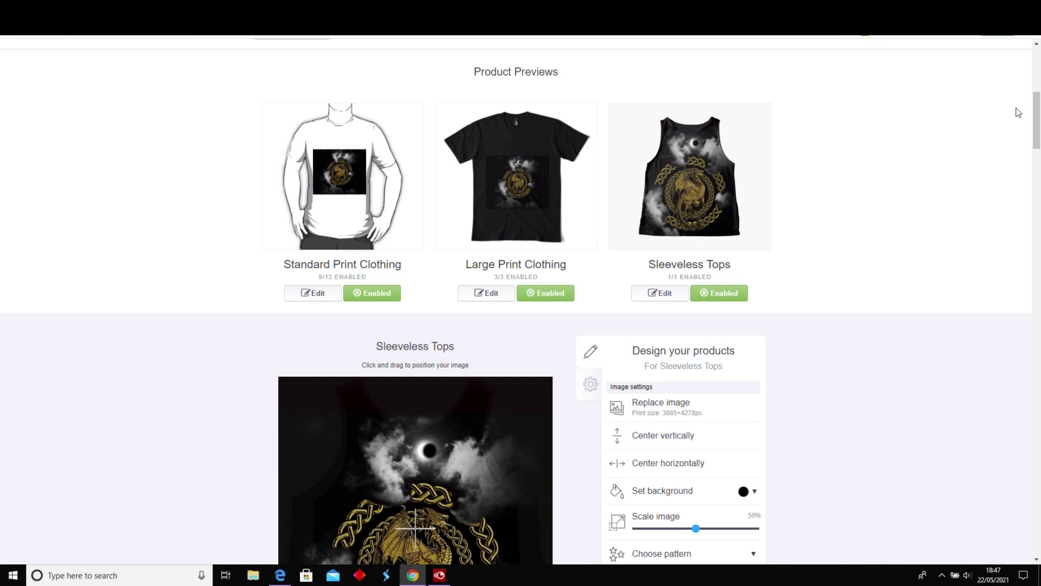
{"action": "scroll", "coordinate": [1037, 131], "scroll_direction": "down", "scroll_amount": 2}
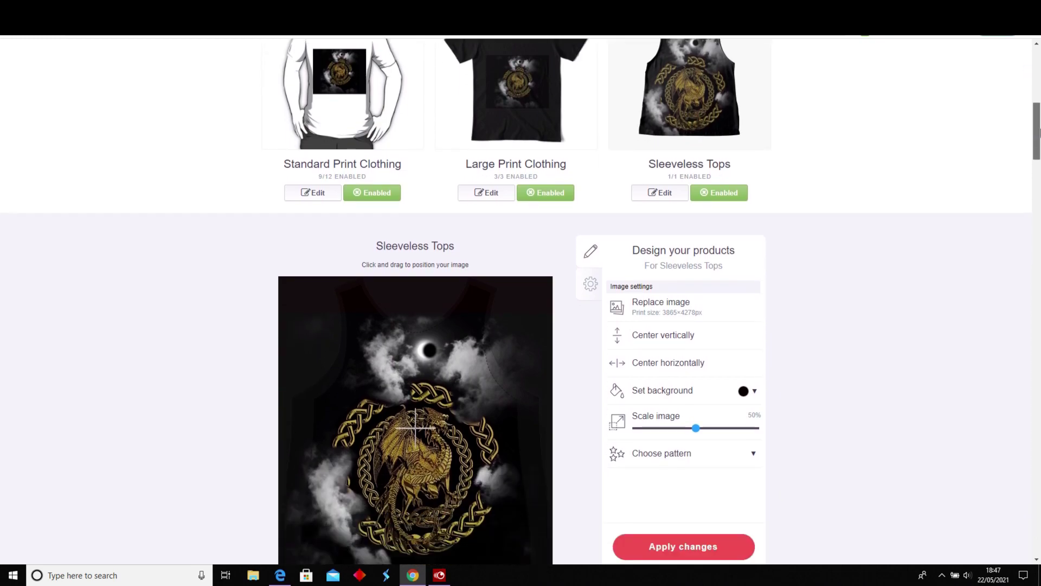
{"action": "left_click", "coordinate": [667, 368]}
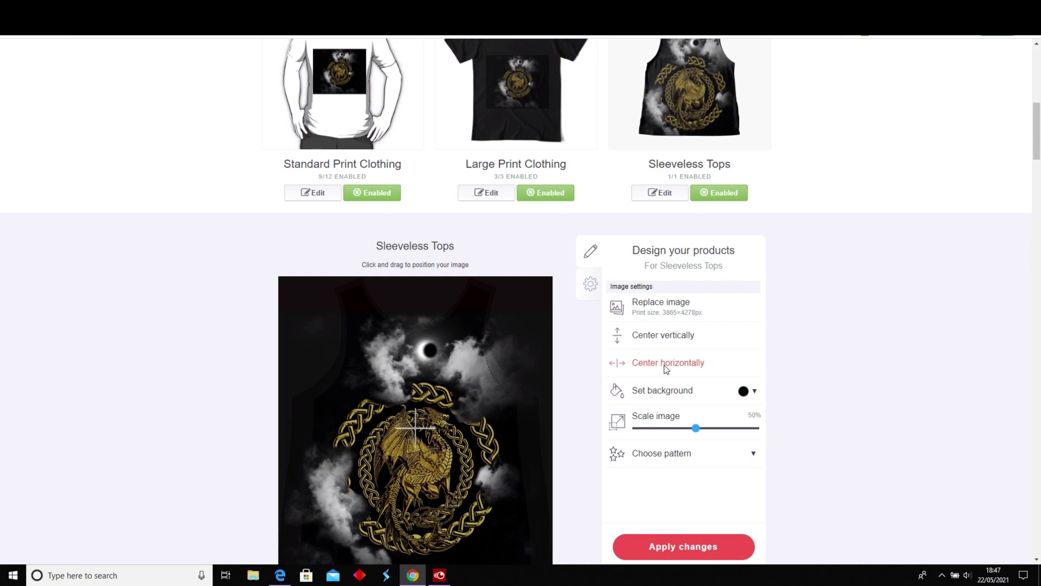
{"action": "scroll", "coordinate": [1038, 144], "scroll_direction": "up", "scroll_amount": 1}
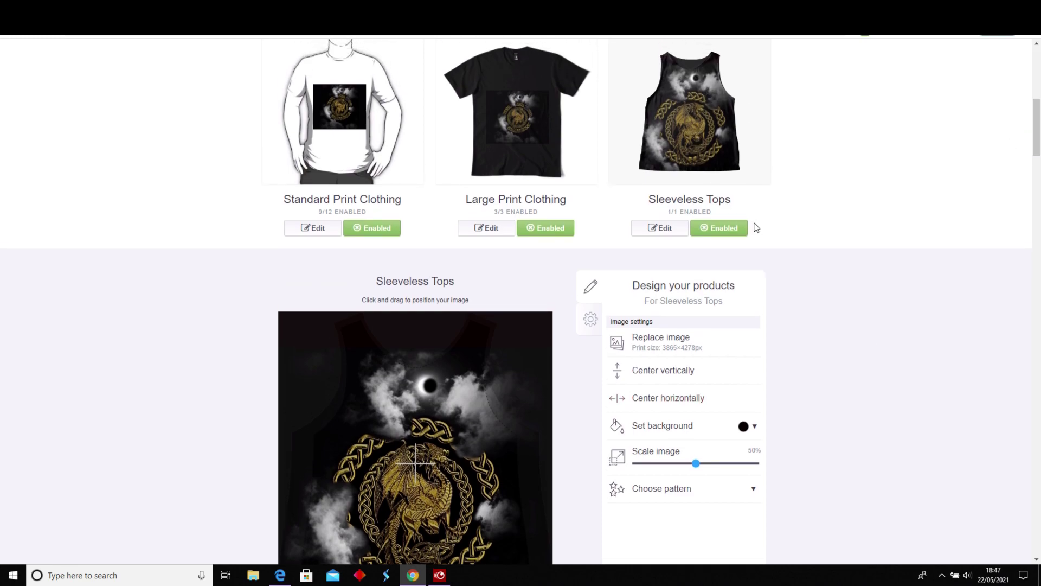
{"action": "scroll", "coordinate": [790, 155], "scroll_direction": "down", "scroll_amount": 7}
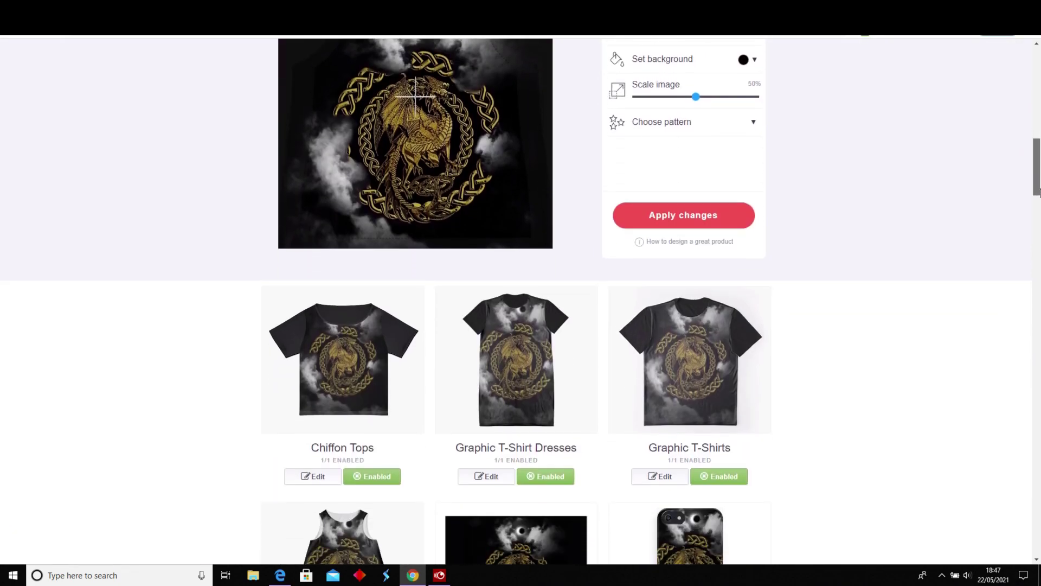
{"action": "scroll", "coordinate": [718, 210], "scroll_direction": "down", "scroll_amount": 7}
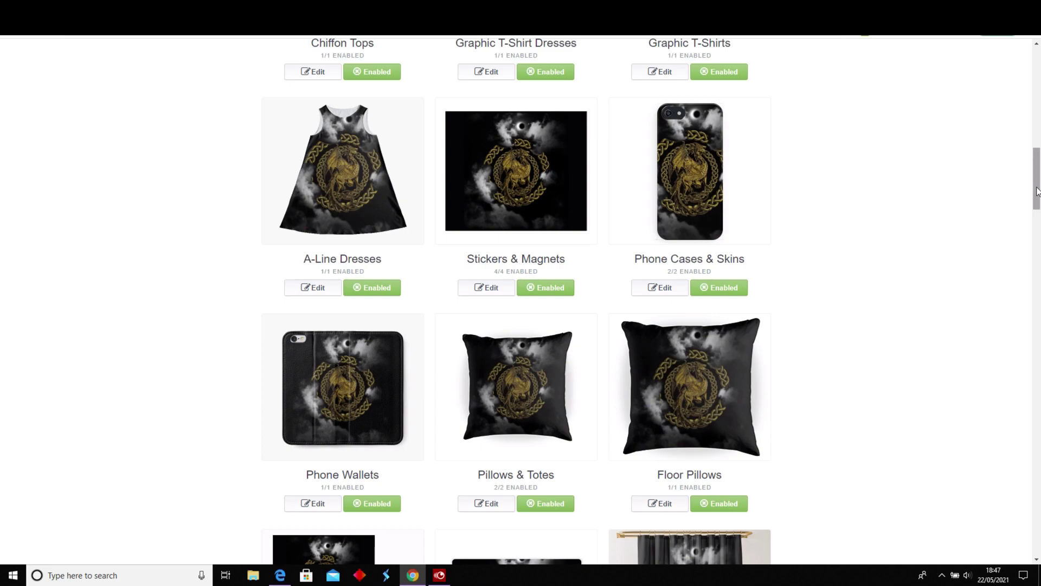
{"action": "left_click_drag", "start_coordinate": [1037, 191], "coordinate": [1037, 501]}
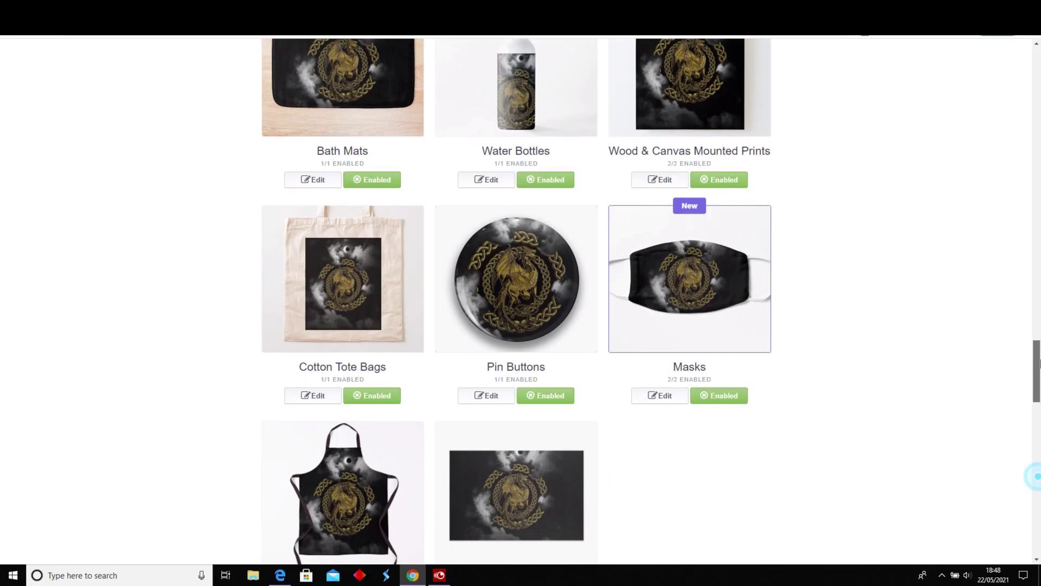
{"action": "left_click_drag", "start_coordinate": [1039, 362], "coordinate": [1039, 114]}
{"action": "scroll", "coordinate": [747, 217], "scroll_direction": "down", "scroll_amount": 5}
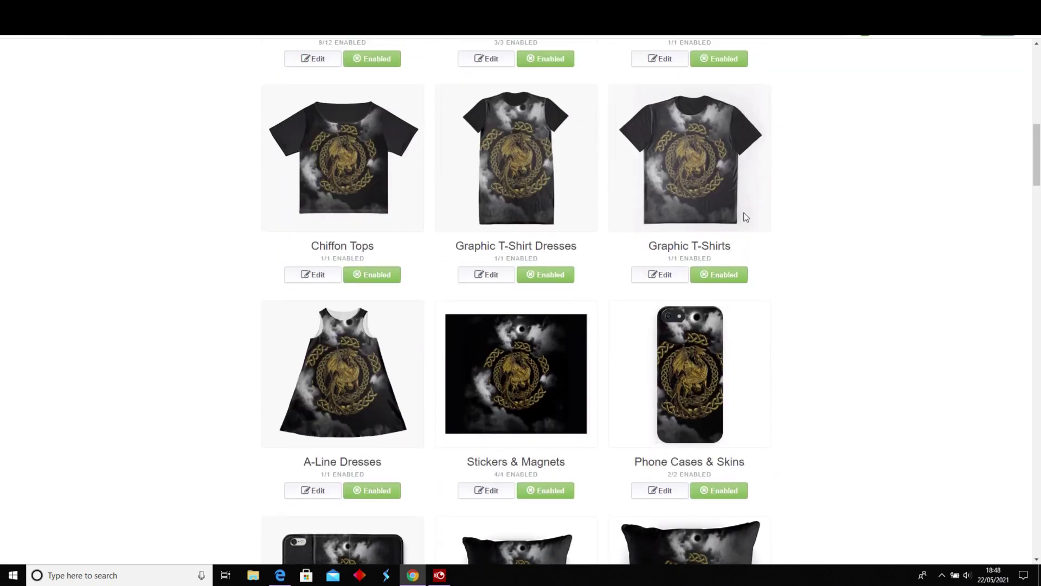
Step: In the Graphic T-Shirts editor, shift the dragon artwork down and centre it horizontally
{"action": "left_click", "coordinate": [672, 275]}
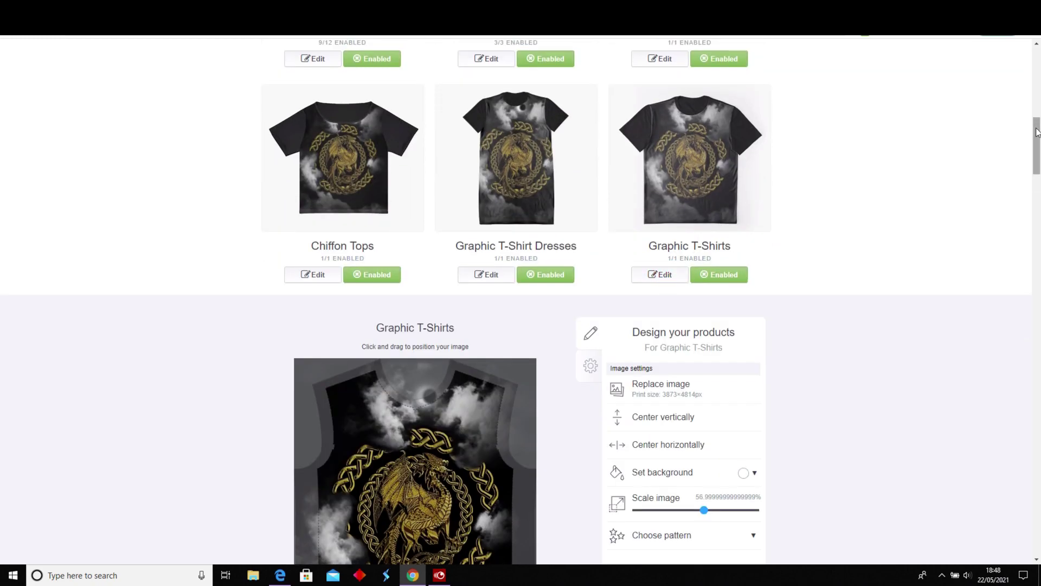
{"action": "scroll", "coordinate": [985, 121], "scroll_direction": "down", "scroll_amount": 3}
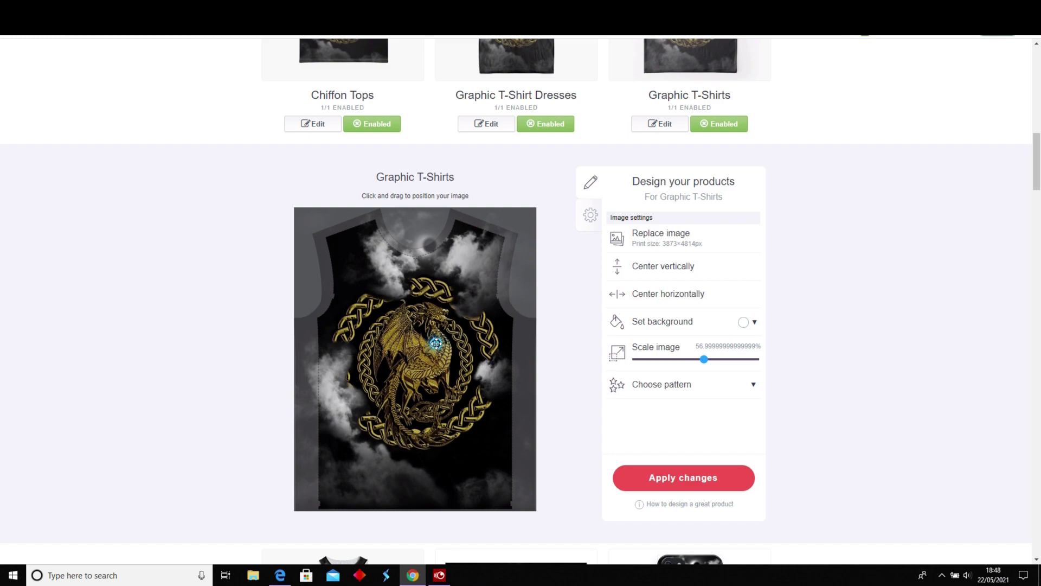
{"action": "left_click_drag", "start_coordinate": [437, 342], "coordinate": [437, 373]}
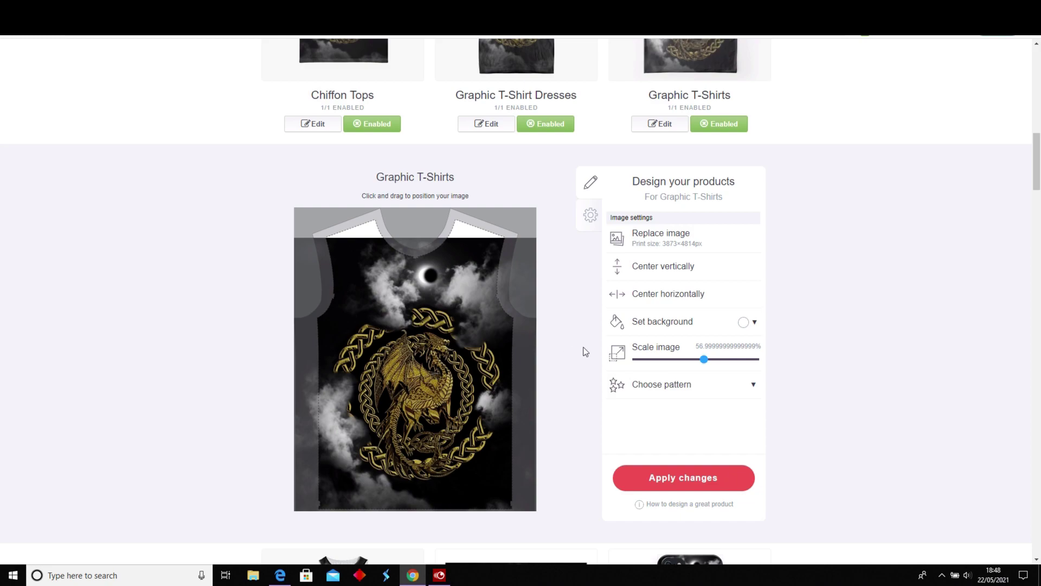
{"action": "left_click", "coordinate": [678, 295]}
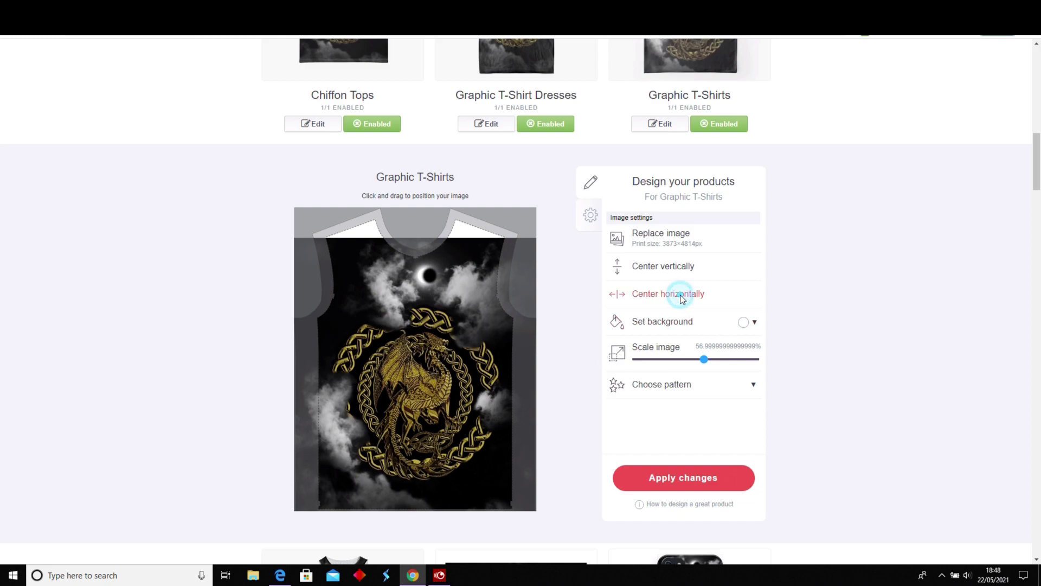
Step: Set the Graphic T-Shirts design background colour to near-black
{"action": "left_click", "coordinate": [749, 323]}
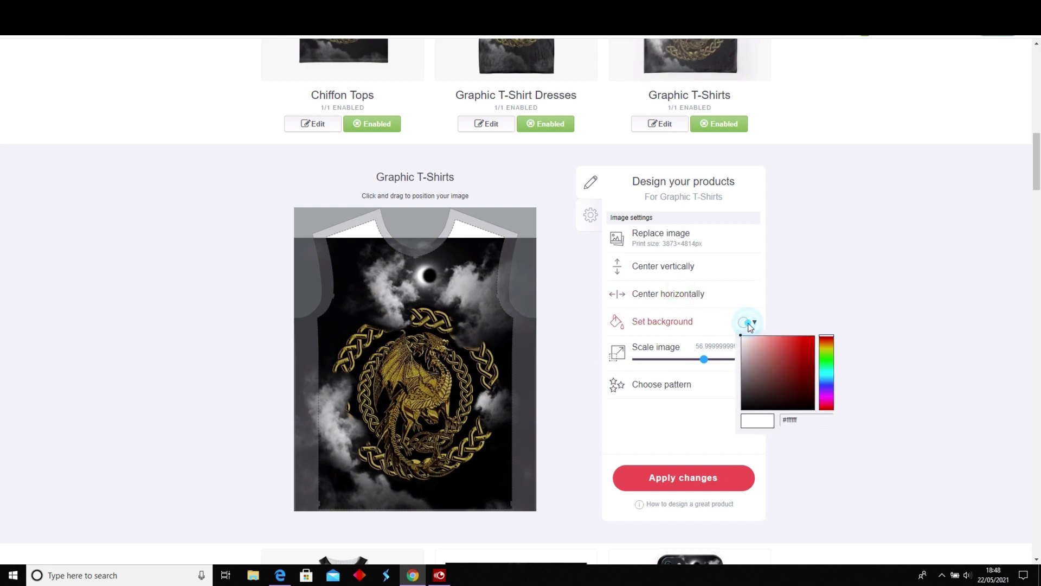
{"action": "left_click", "coordinate": [813, 407]}
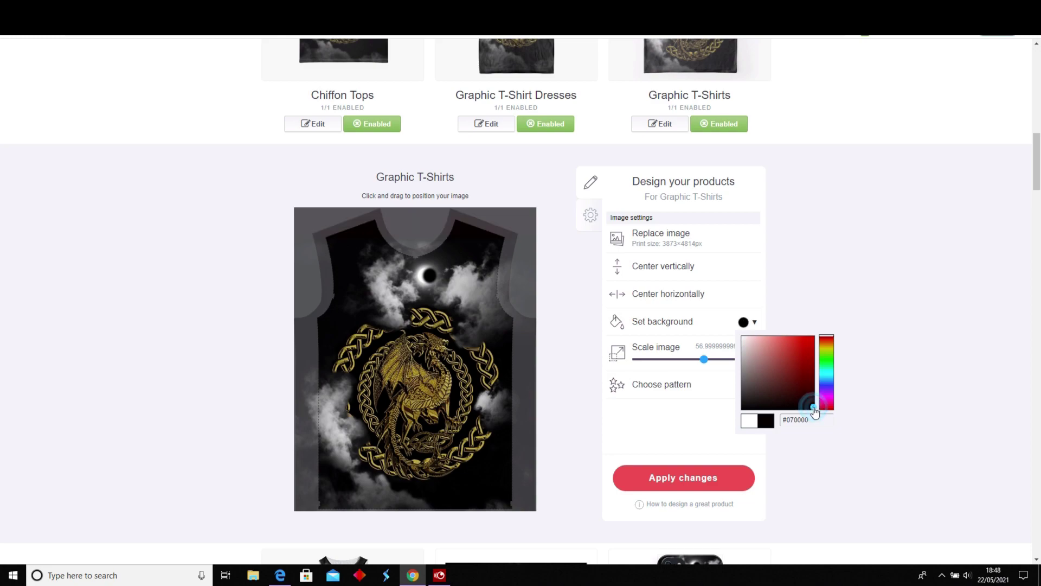
{"action": "left_click", "coordinate": [819, 495]}
{"action": "mouse_move", "coordinate": [1037, 188]}
{"action": "left_mouse_down"}
{"action": "mouse_move", "coordinate": [1037, 163]}
{"action": "mouse_move", "coordinate": [1037, 181]}
{"action": "left_mouse_up"}
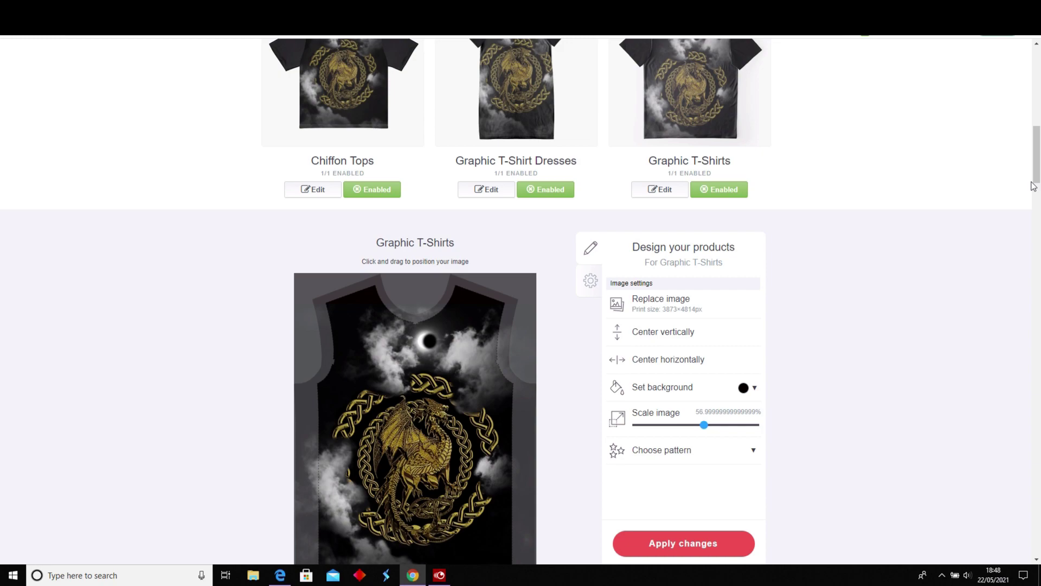
{"action": "left_click_drag", "start_coordinate": [1036, 179], "coordinate": [1036, 173]}
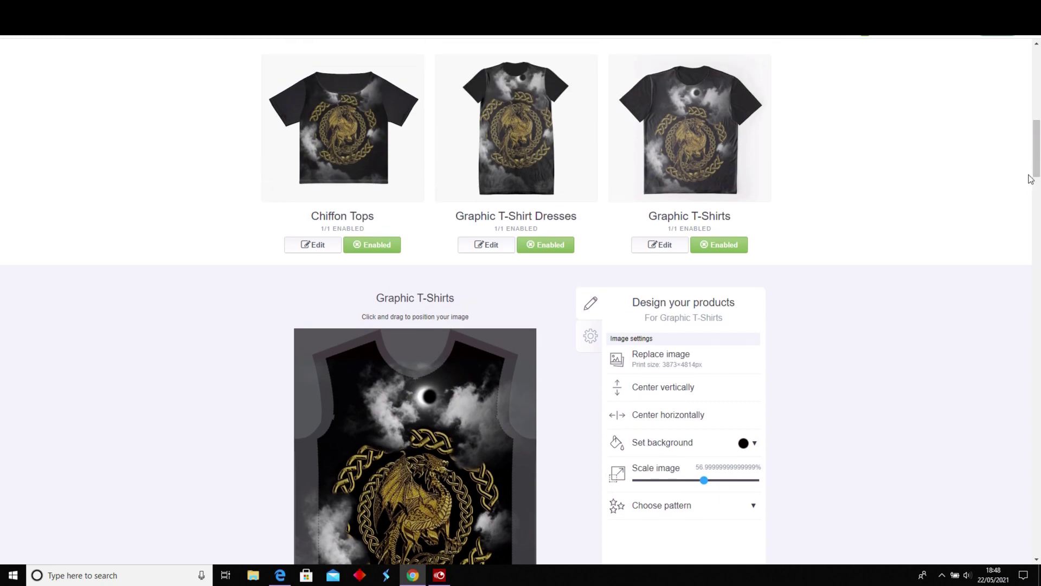
{"action": "left_click_drag", "start_coordinate": [1036, 179], "coordinate": [1036, 215]}
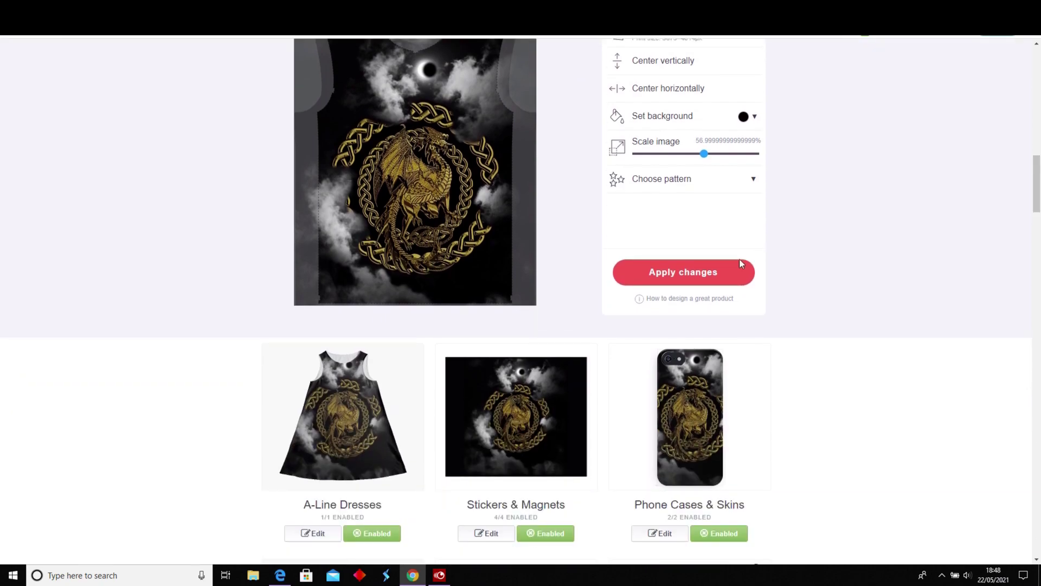
Step: Save the T-shirt design and make Graphic T-Shirt the default shop product
{"action": "left_click", "coordinate": [711, 271]}
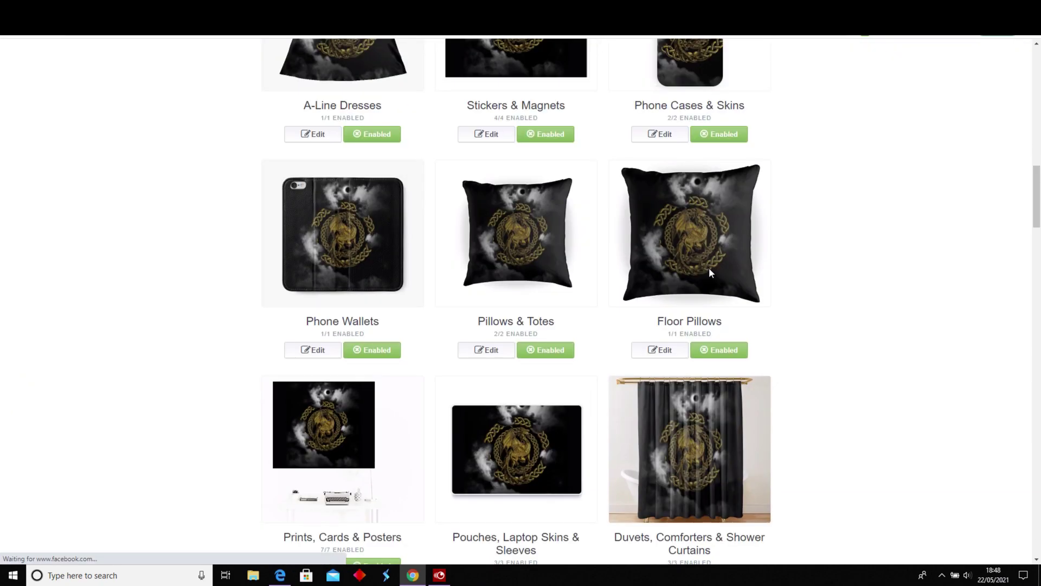
{"action": "left_click_drag", "start_coordinate": [1037, 193], "coordinate": [1040, 491]}
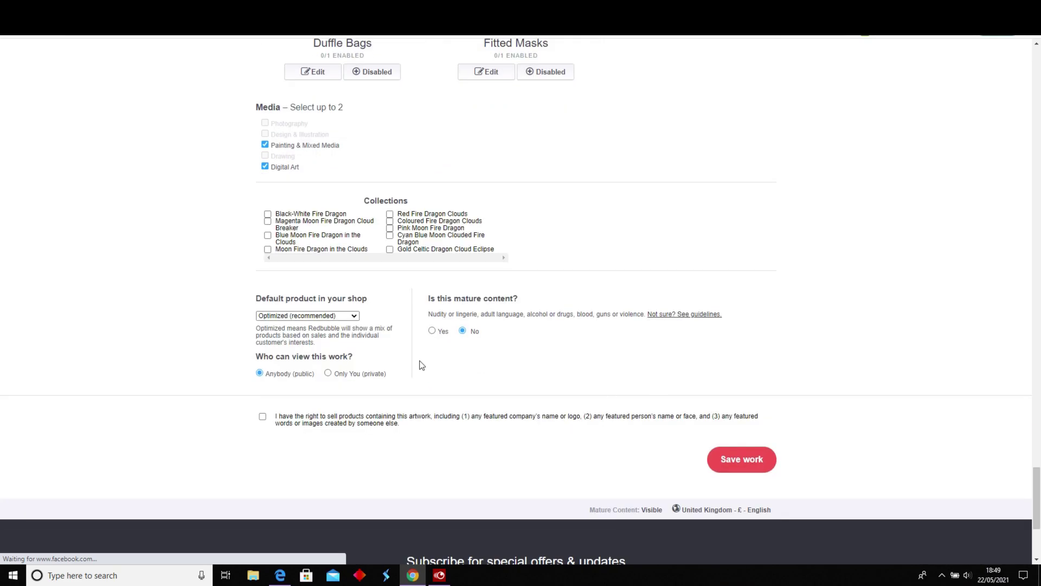
{"action": "left_click", "coordinate": [354, 316]}
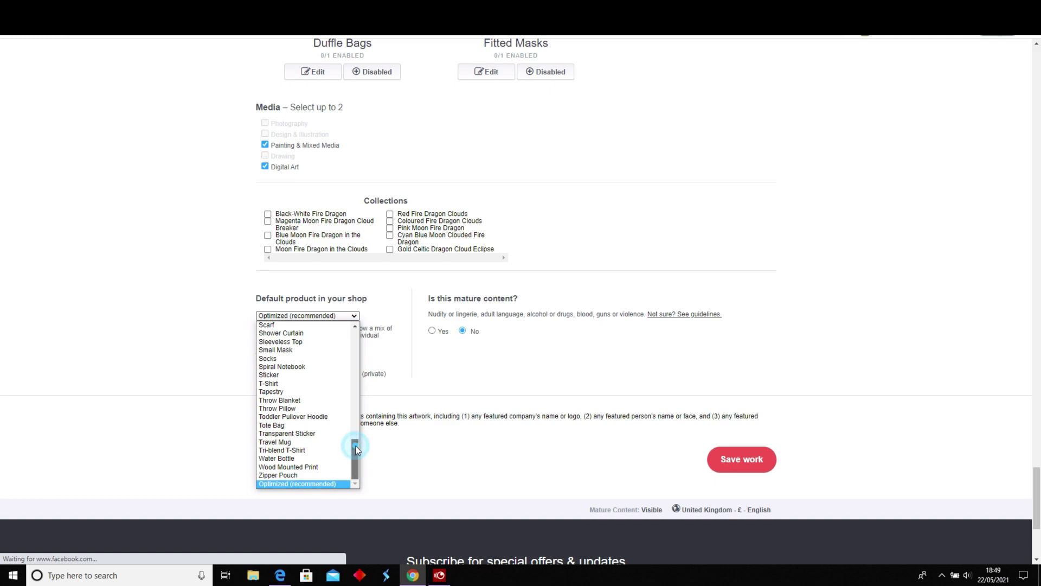
{"action": "left_click_drag", "start_coordinate": [355, 445], "coordinate": [356, 336]}
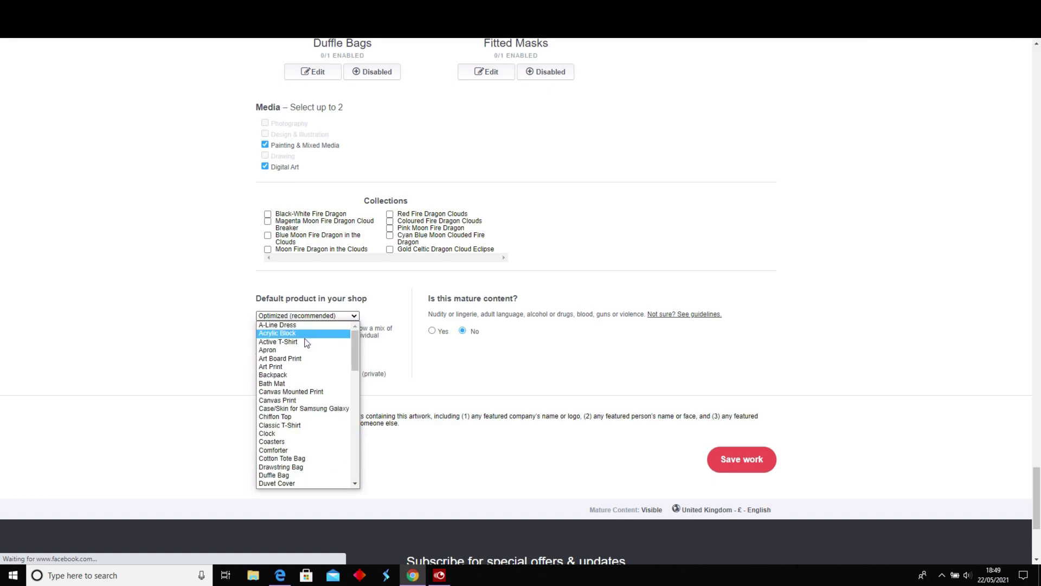
{"action": "left_click_drag", "start_coordinate": [356, 365], "coordinate": [358, 404]}
{"action": "left_click", "coordinate": [303, 382]}
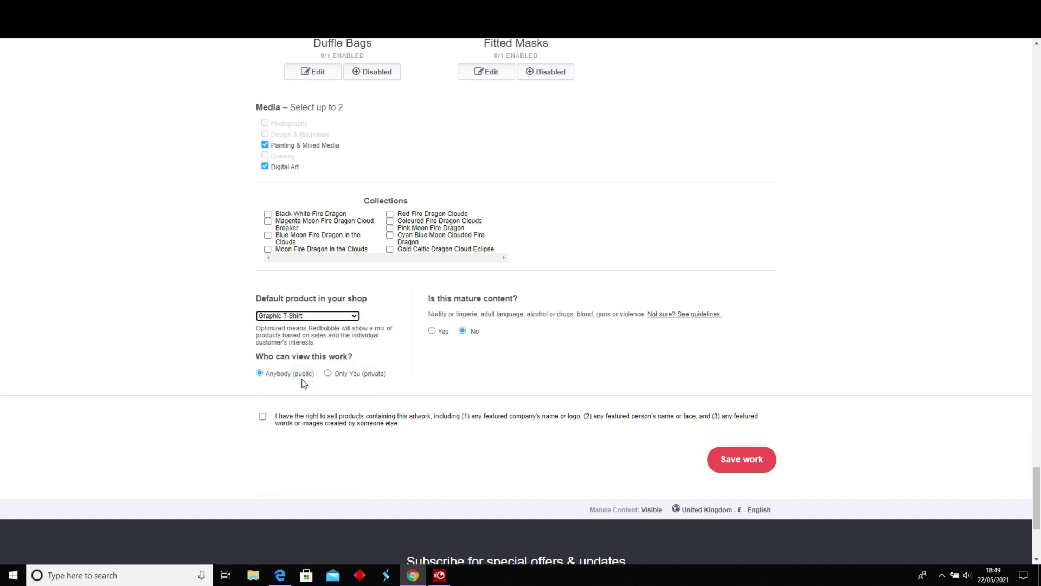
Step: Confirm the right to sell the artwork and save the work
{"action": "left_click", "coordinate": [263, 417]}
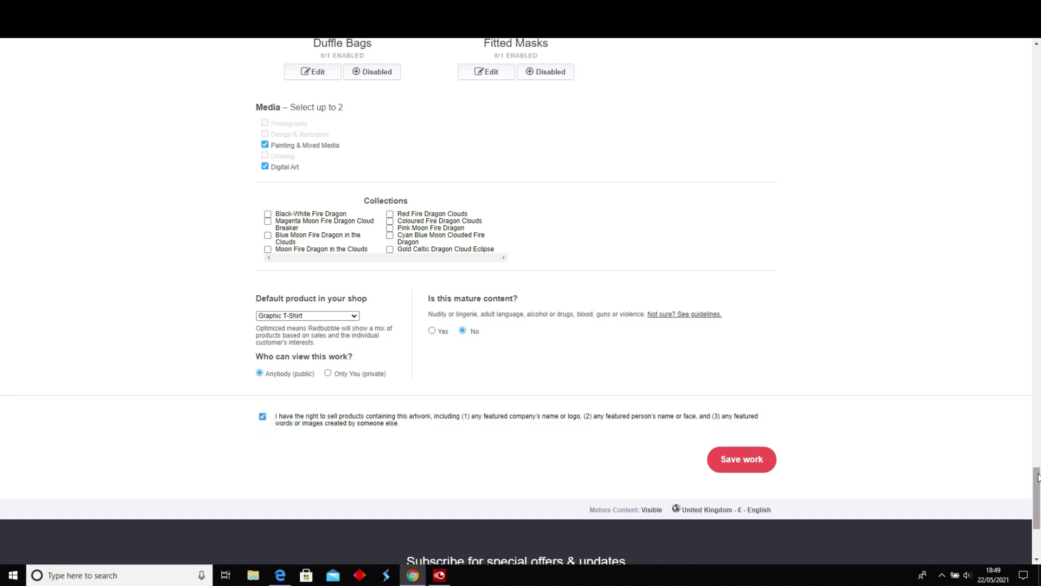
{"action": "scroll", "coordinate": [1037, 454], "scroll_direction": "down", "scroll_amount": 4}
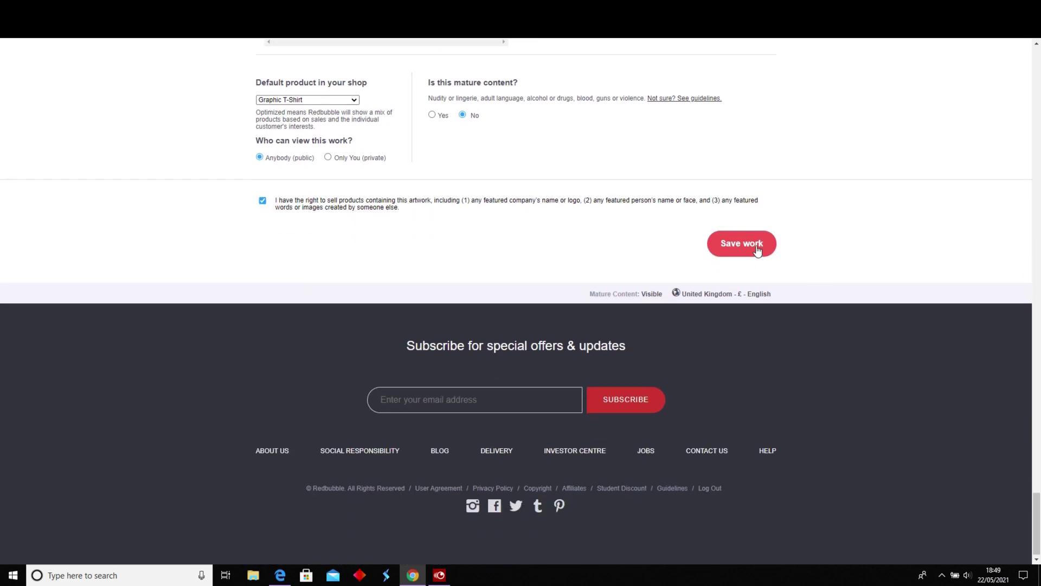
{"action": "left_click", "coordinate": [758, 251]}
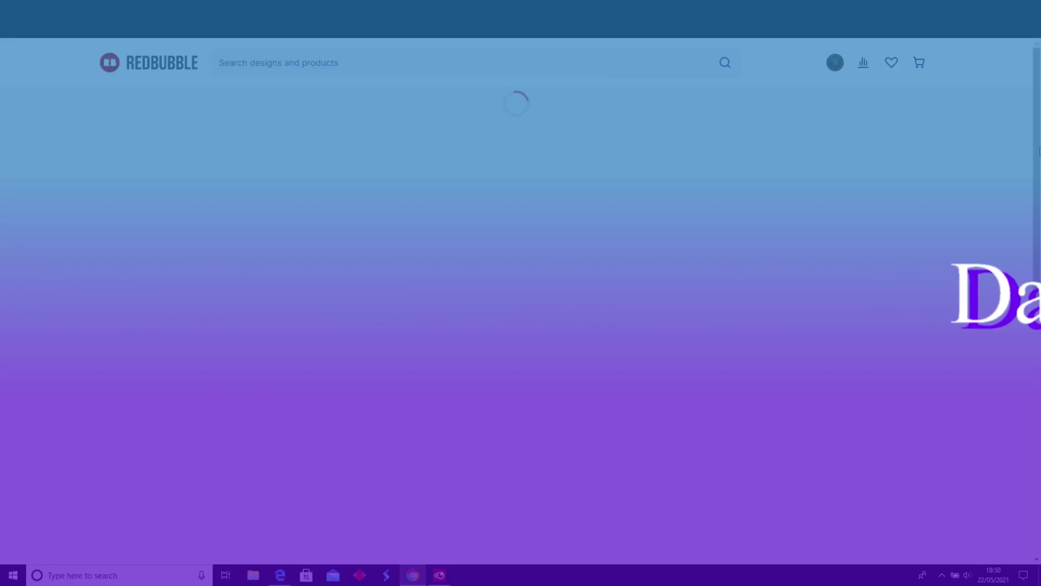
Step: Scroll the Share your work page to check the Design published banner and product previews
{"action": "scroll", "coordinate": [1040, 151], "scroll_direction": "down", "scroll_amount": 3}
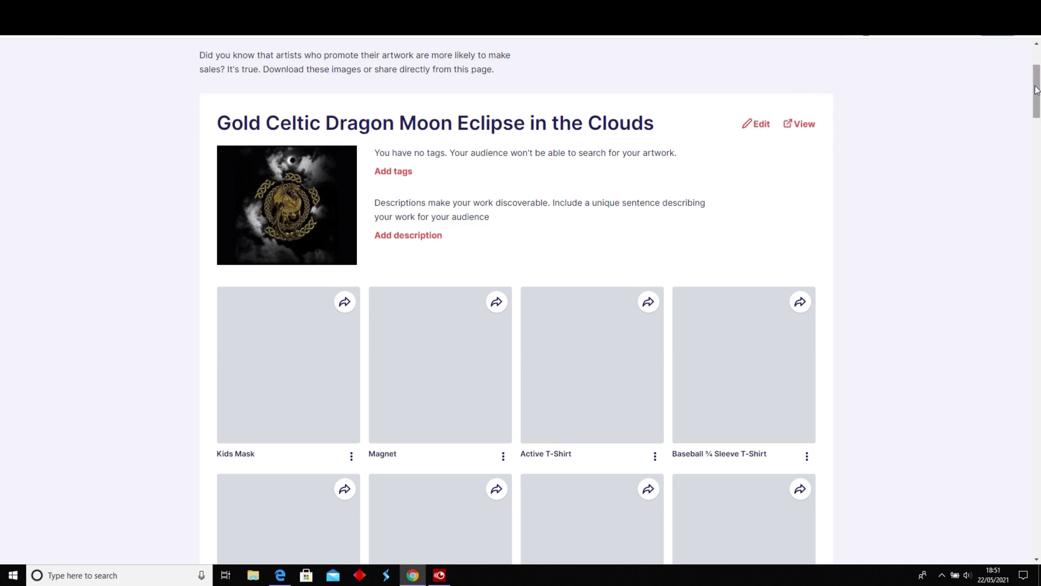
{"action": "left_click_drag", "start_coordinate": [1037, 90], "coordinate": [1037, 102]}
{"action": "scroll", "coordinate": [275, 130], "scroll_direction": "up", "scroll_amount": 5}
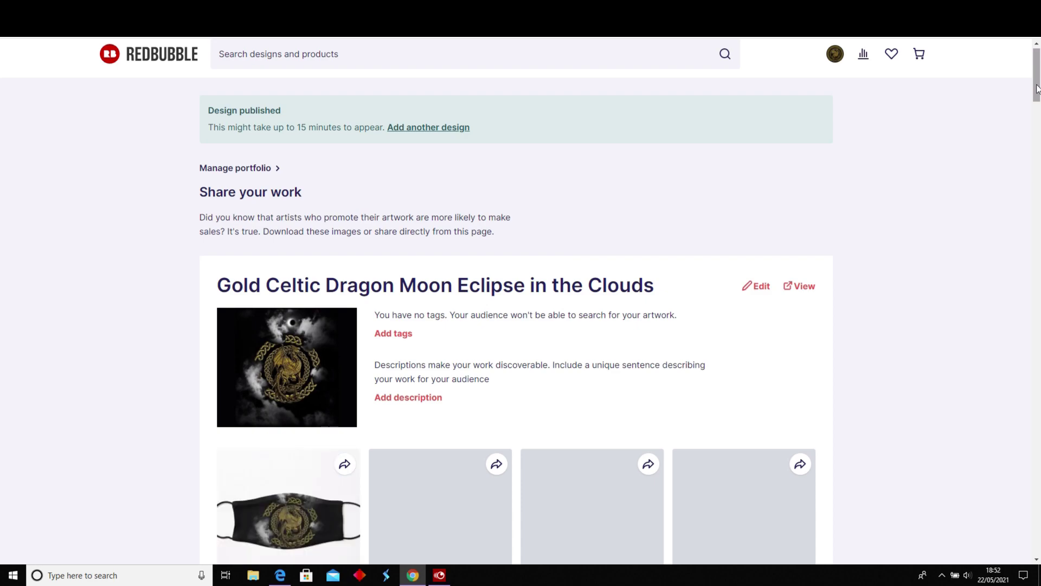
{"action": "left_click_drag", "start_coordinate": [1037, 88], "coordinate": [1038, 99]}
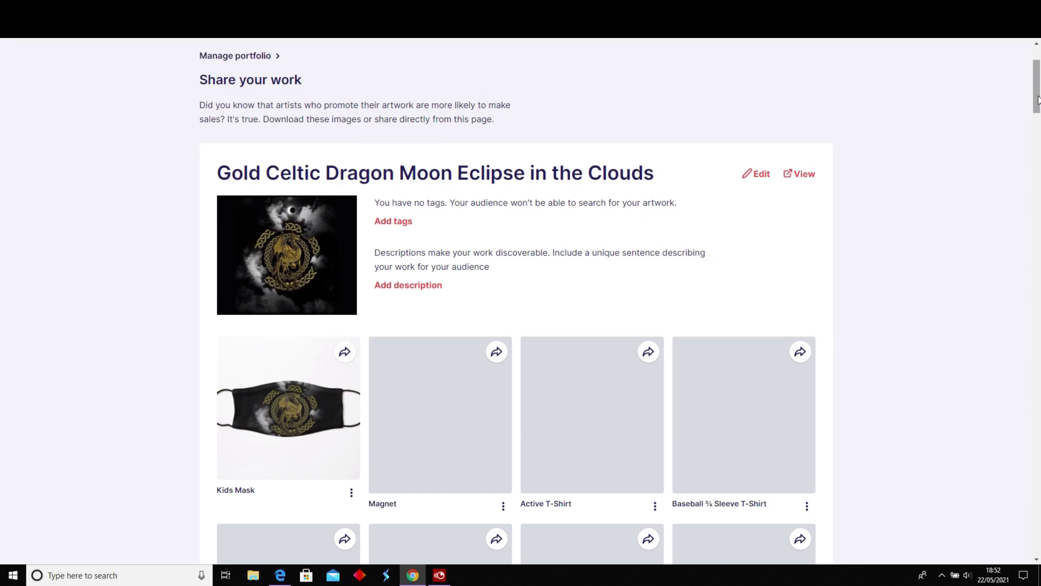
{"action": "mouse_move", "coordinate": [1037, 100]}
{"action": "left_mouse_down"}
{"action": "mouse_move", "coordinate": [1038, 90]}
{"action": "mouse_move", "coordinate": [1038, 116]}
{"action": "left_mouse_up"}
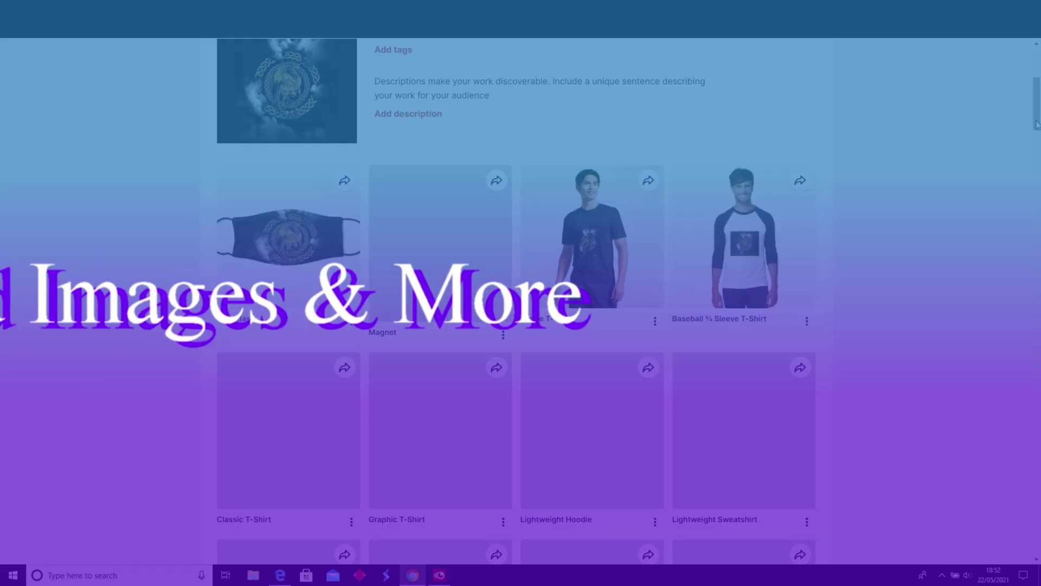
Step: Look over the Baseball ¾ Sleeve T-Shirt options, then open the Graphic T-Shirt product page
{"action": "scroll", "coordinate": [1036, 125], "scroll_direction": "down", "scroll_amount": 2}
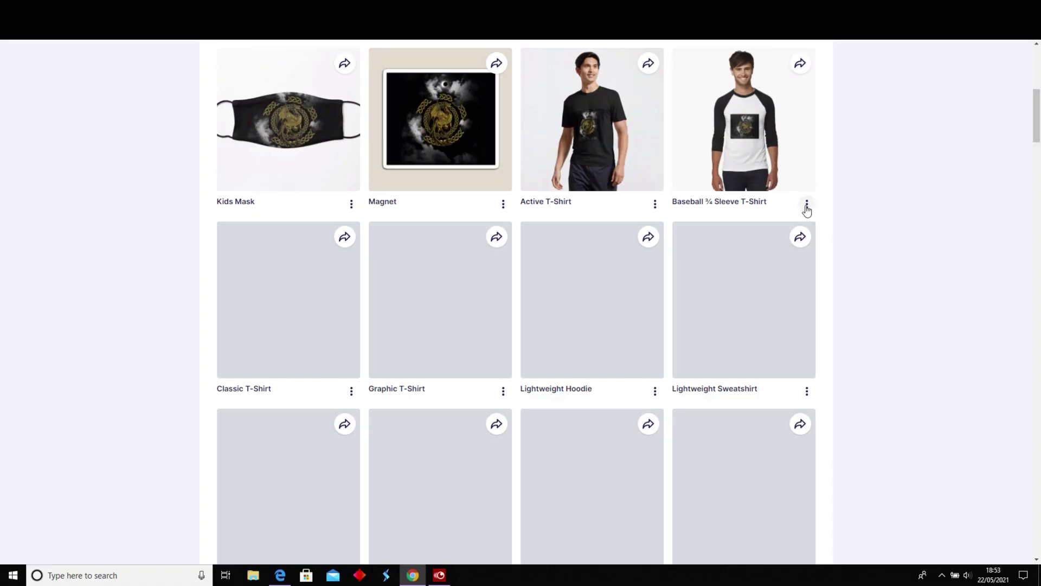
{"action": "left_click", "coordinate": [807, 205]}
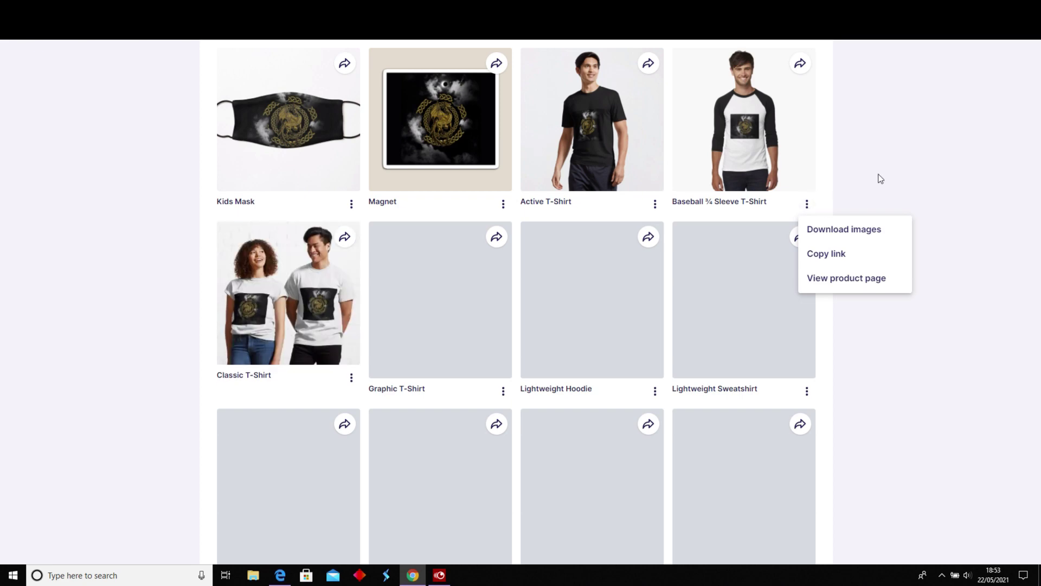
{"action": "left_click", "coordinate": [849, 150]}
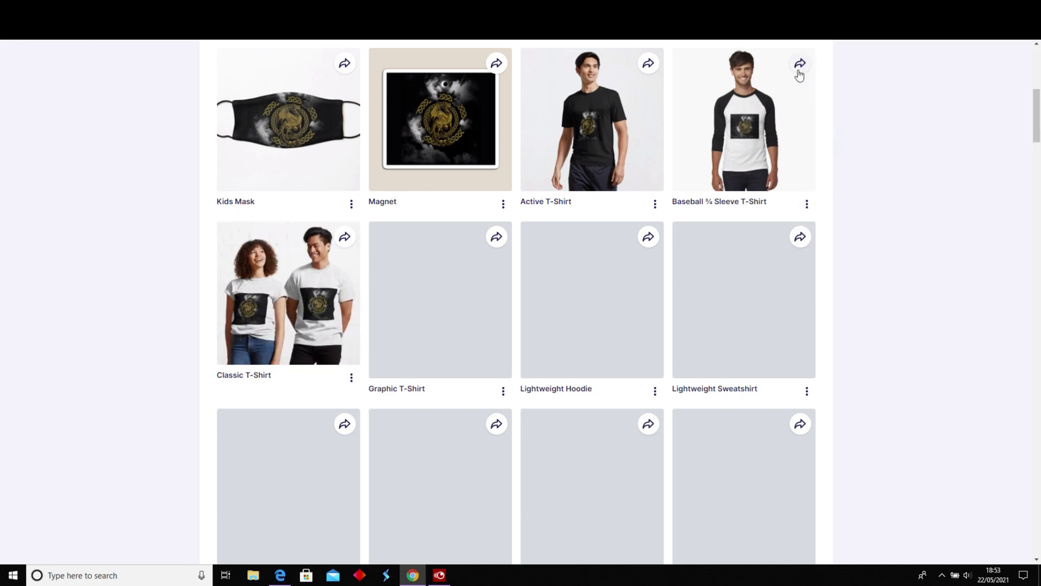
{"action": "left_click", "coordinate": [800, 73]}
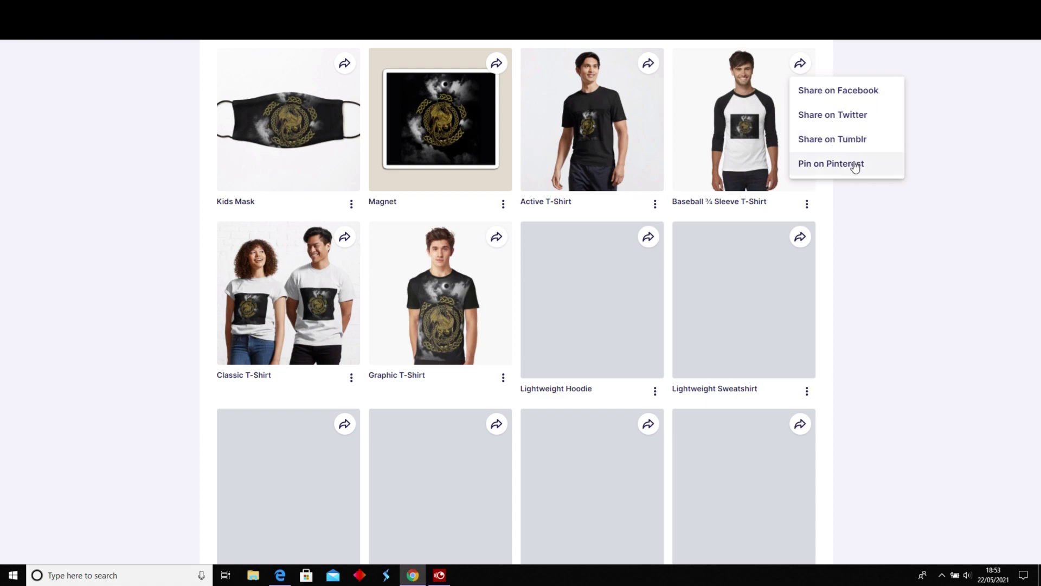
{"action": "left_click", "coordinate": [934, 146]}
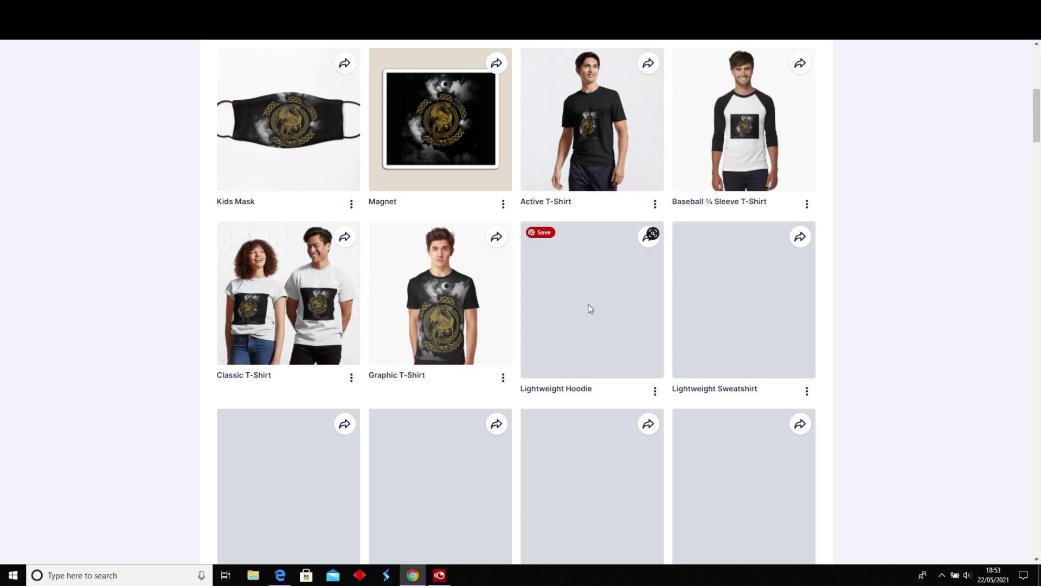
{"action": "left_click", "coordinate": [503, 378]}
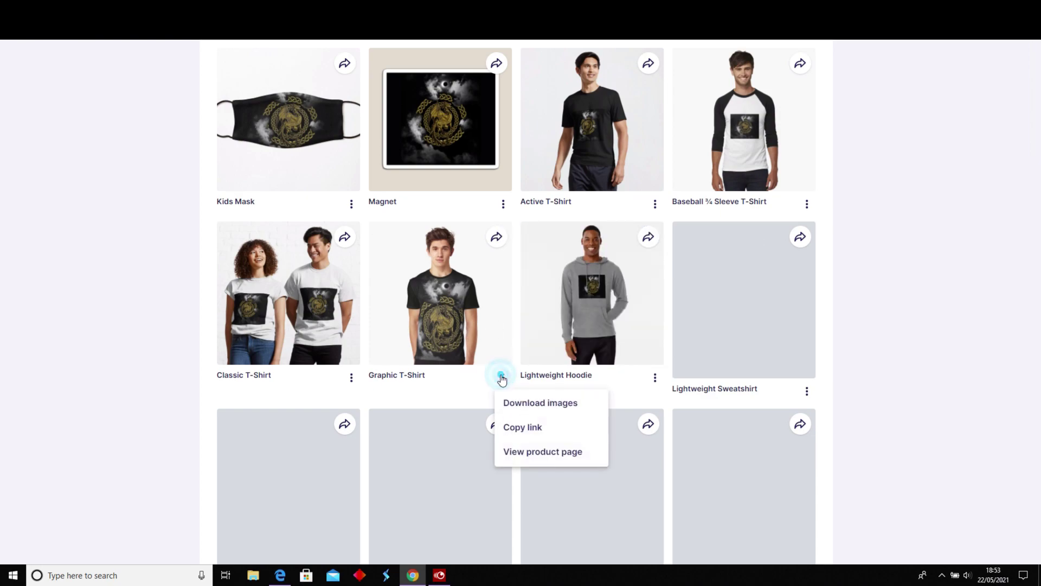
{"action": "left_click", "coordinate": [540, 449]}
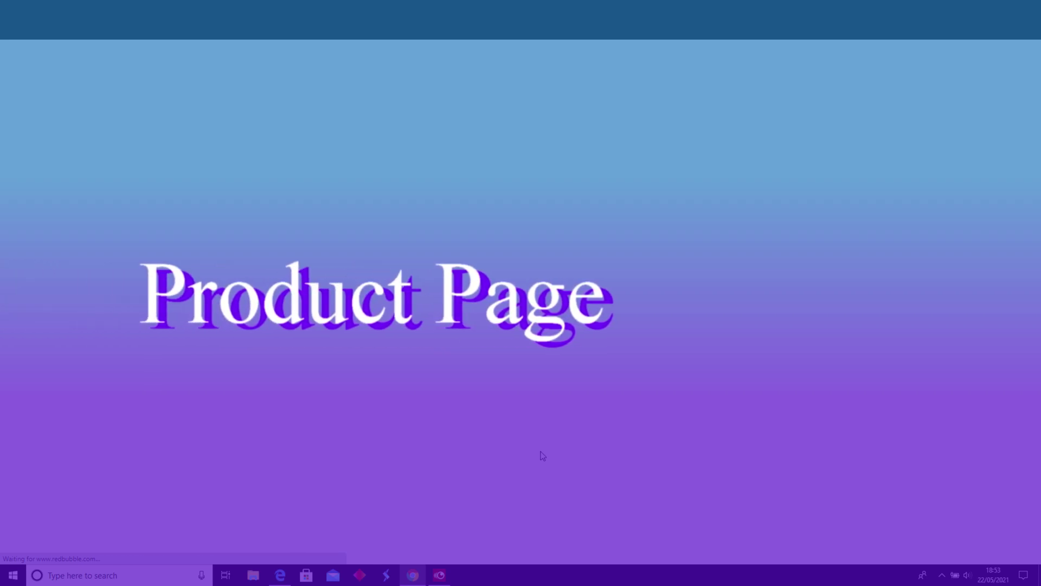
{"action": "left_click_drag", "start_coordinate": [1039, 147], "coordinate": [1040, 190]}
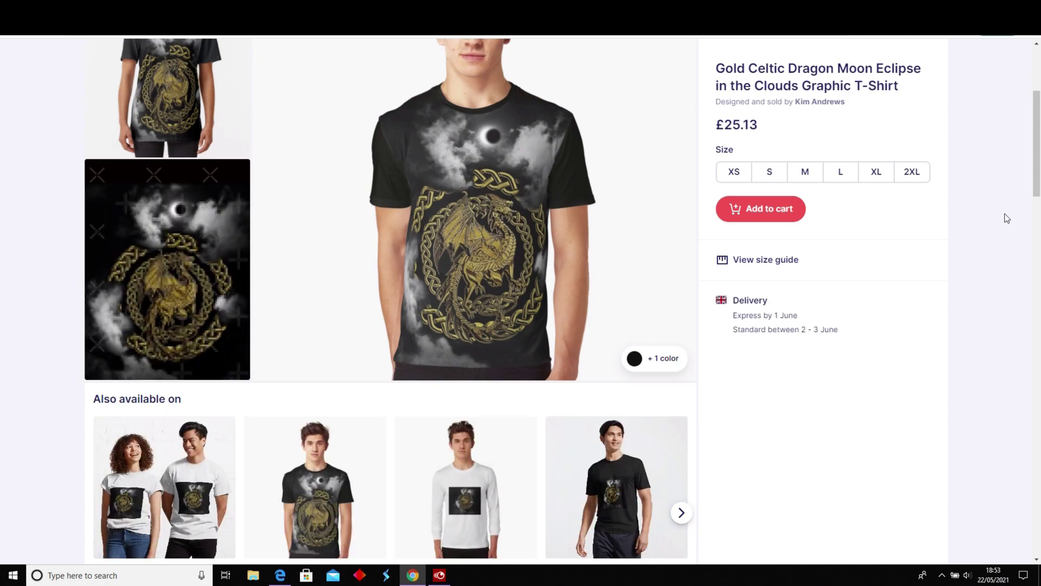
{"action": "left_click_drag", "start_coordinate": [1037, 182], "coordinate": [1040, 344]}
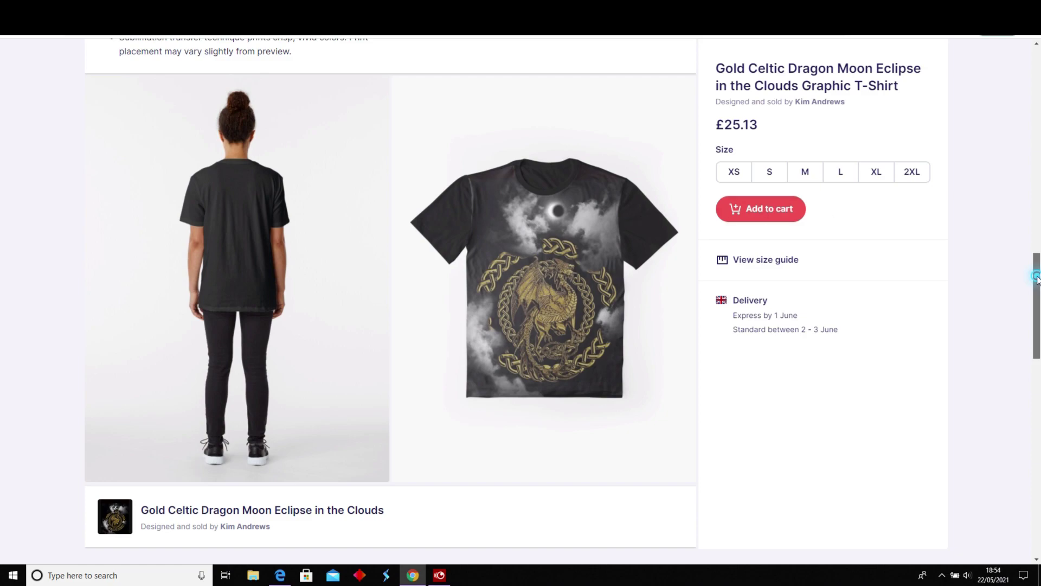
{"action": "left_click_drag", "start_coordinate": [1039, 271], "coordinate": [1039, 89]}
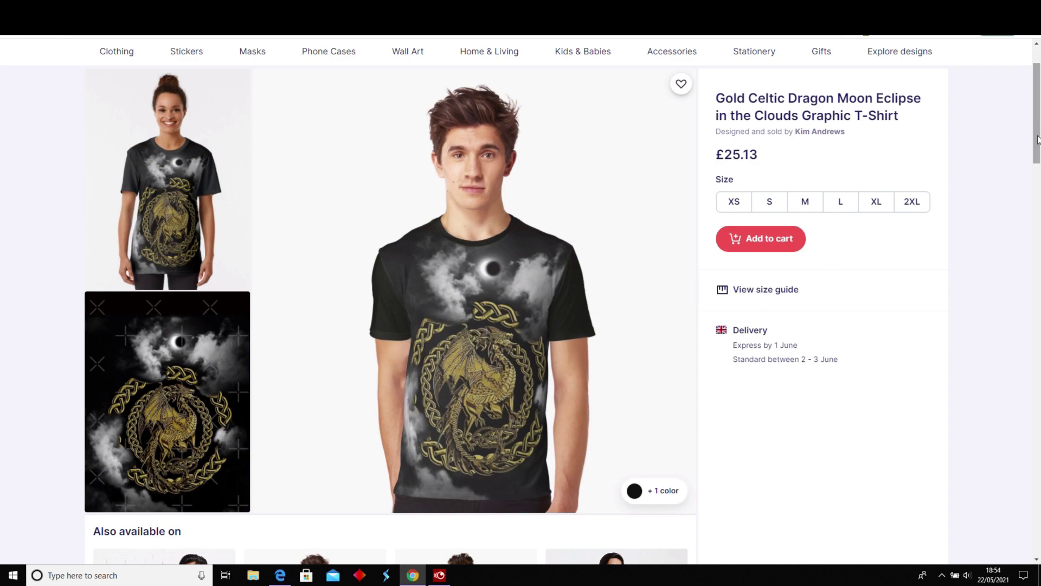
{"action": "scroll", "coordinate": [688, 153], "scroll_direction": "up", "scroll_amount": 1}
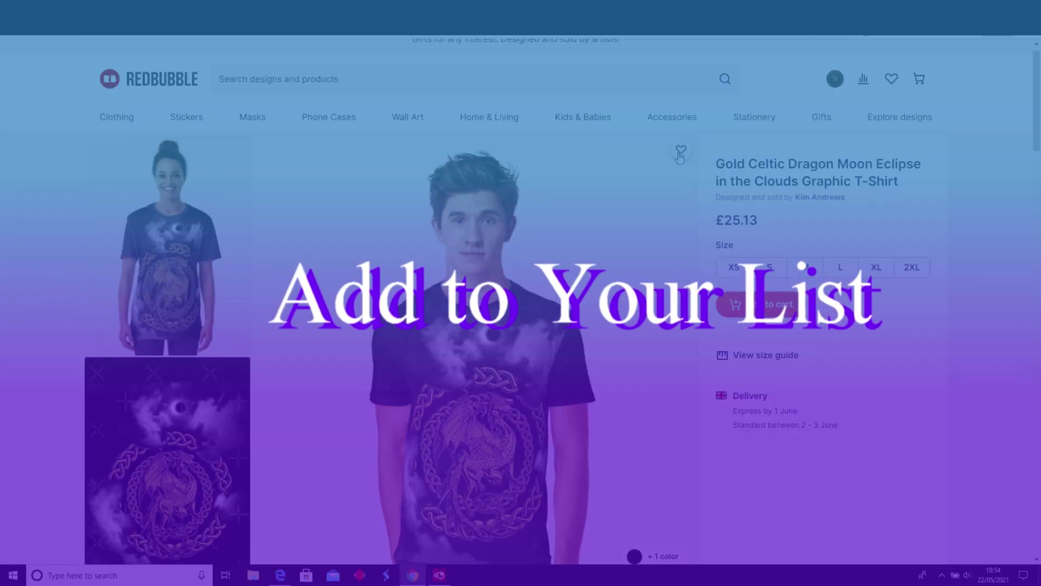
Step: Save the dragon Graphic T-Shirt to the Favorites list using the heart icon
{"action": "left_click", "coordinate": [681, 150]}
{"action": "scroll", "coordinate": [681, 157], "scroll_direction": "down", "scroll_amount": 1}
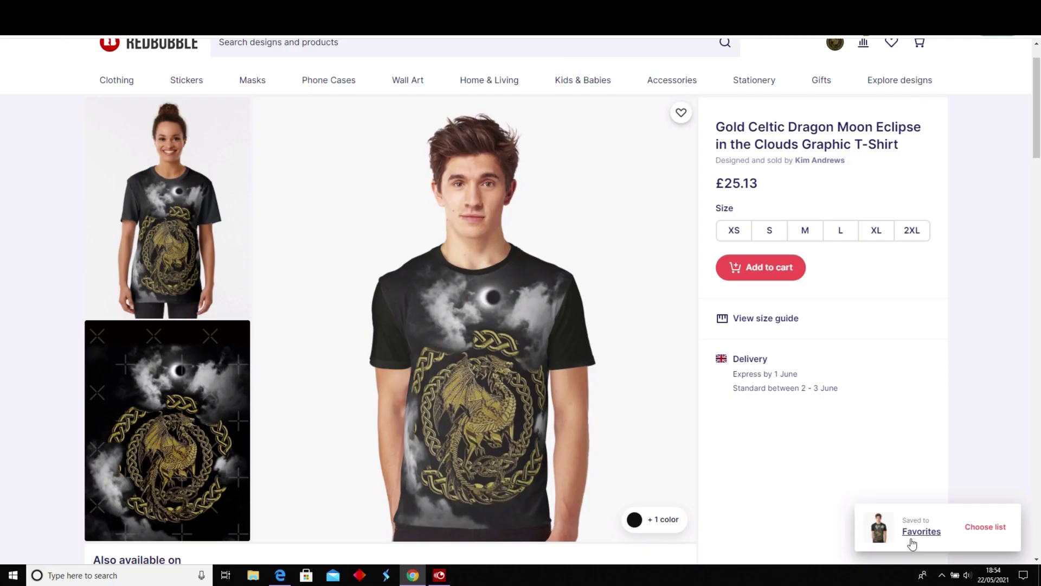
{"action": "left_click", "coordinate": [977, 531]}
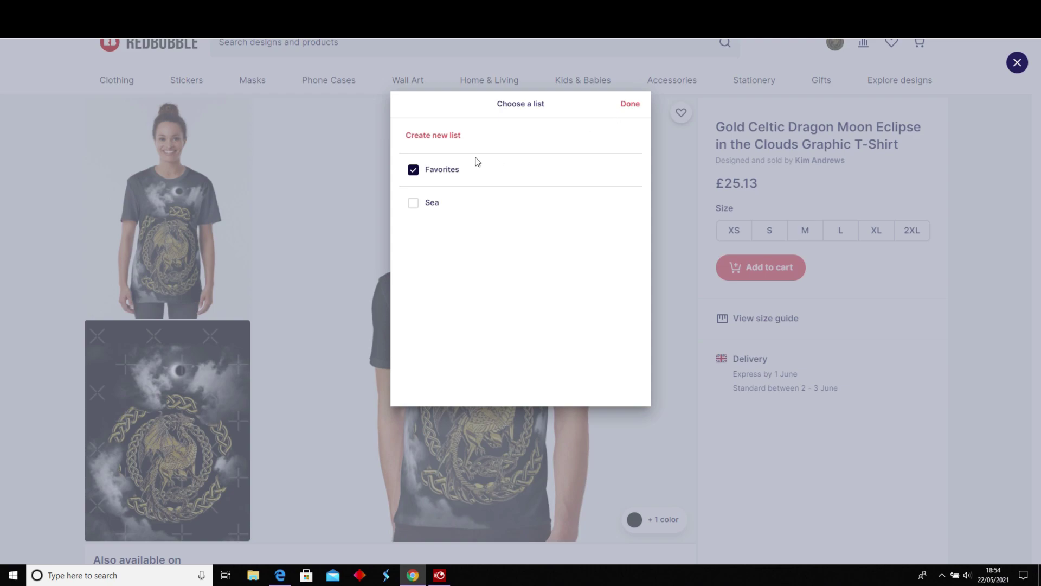
{"action": "left_click", "coordinate": [630, 104]}
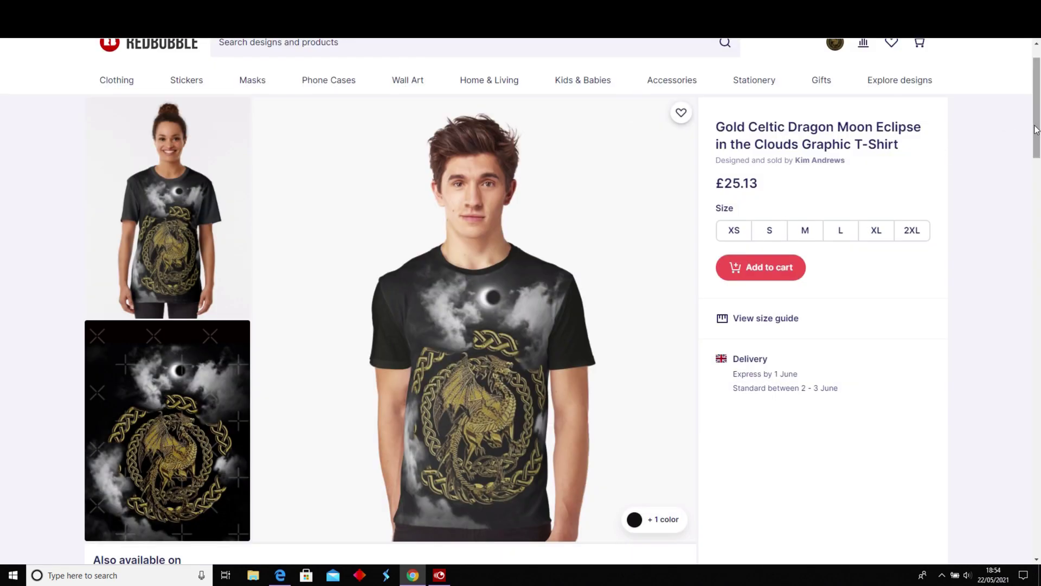